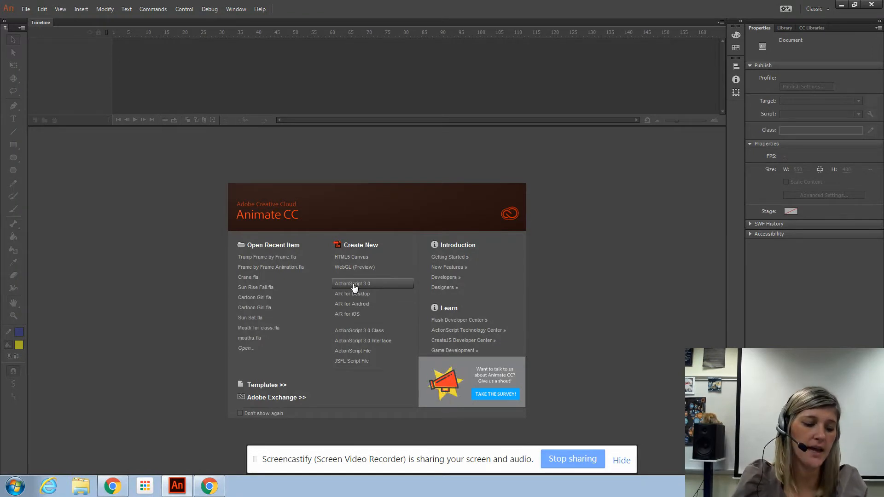
Step: Create a new ActionScript 3.0 document, fit the stage in the window, and hide the screen-sharing notice
left_click(354, 284)
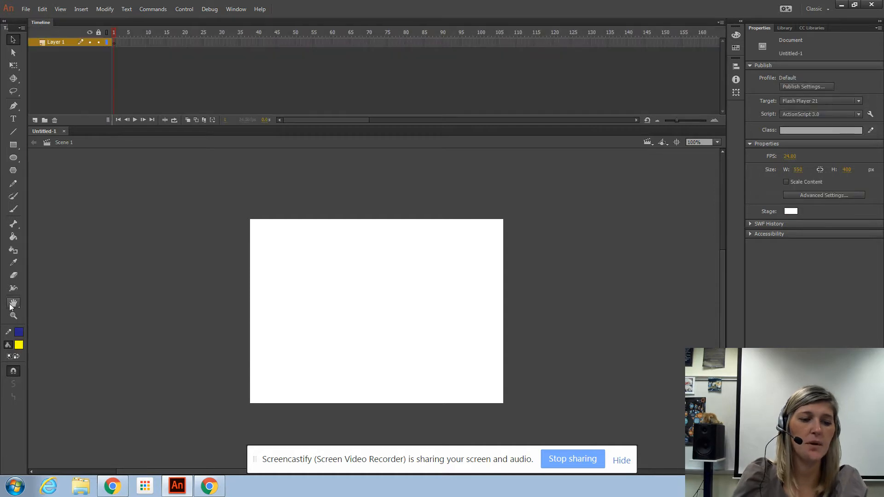
double_click(17, 303)
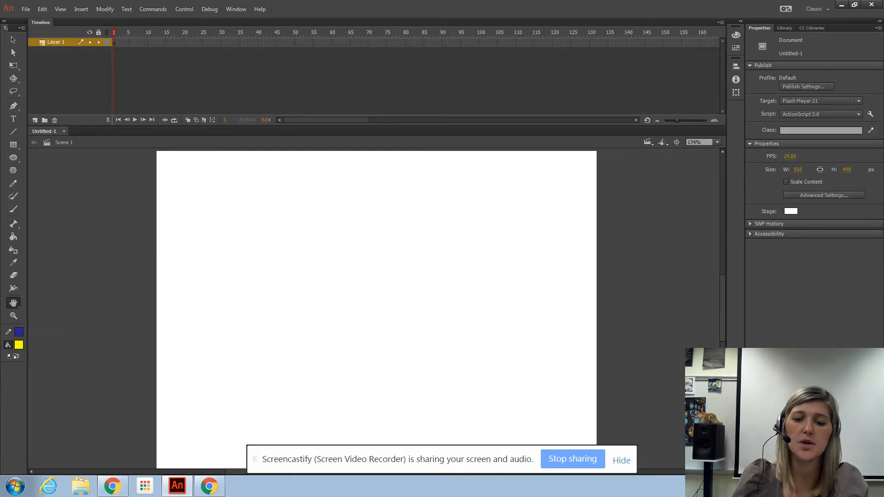
left_click(622, 460)
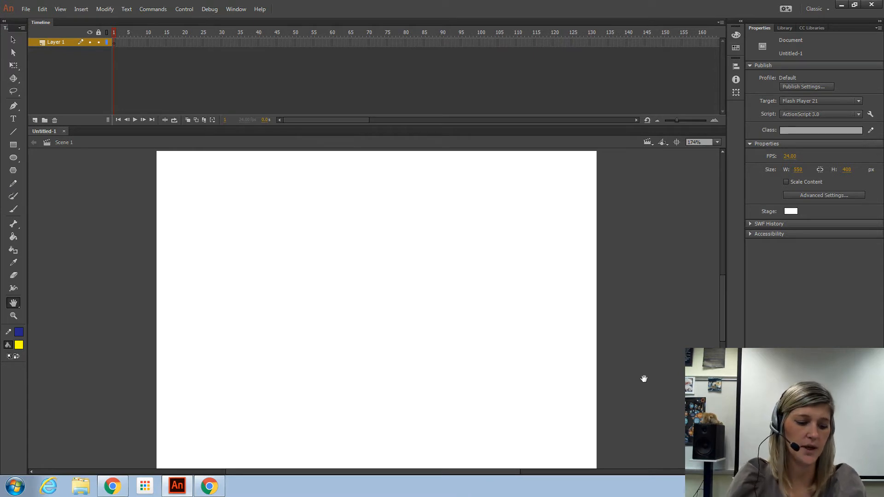
Step: Draw a yellow circle with a dark blue outline, about 92 px across, at the left side of the stage using the Oval tool
left_click(13, 160)
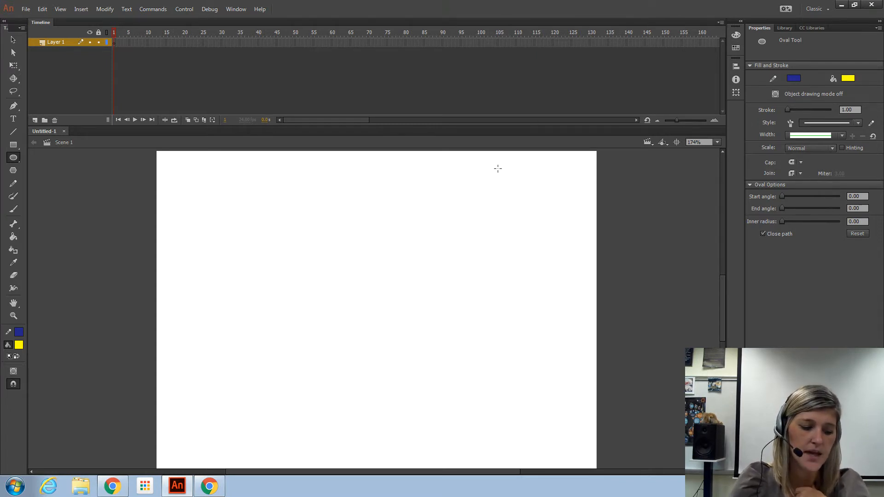
mouse_move(197, 267)
left_mouse_down()
mouse_move(249, 309)
mouse_move(252, 319)
mouse_move(229, 297)
mouse_move(251, 332)
left_mouse_up()
left_click(42, 8)
left_click(57, 20)
left_click_drag(181, 280, 255, 351)
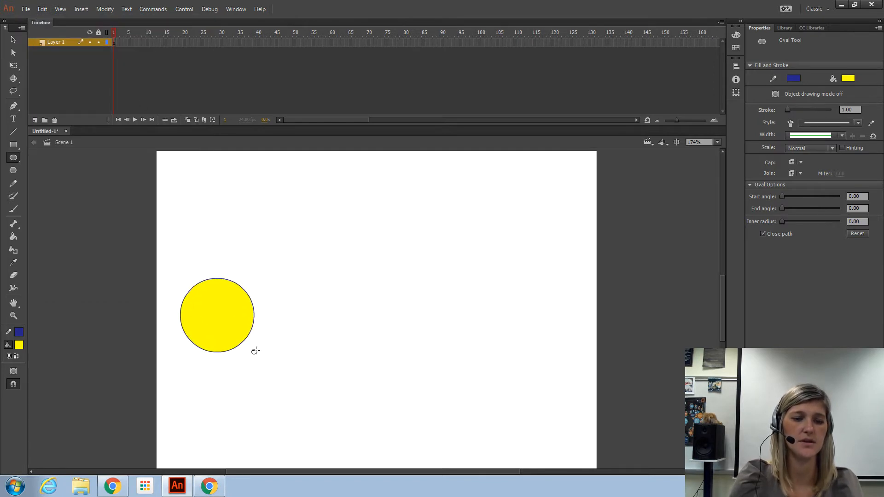
Step: Move only the circle's yellow fill out of its outline to about X 219, Y 67
left_click(15, 40)
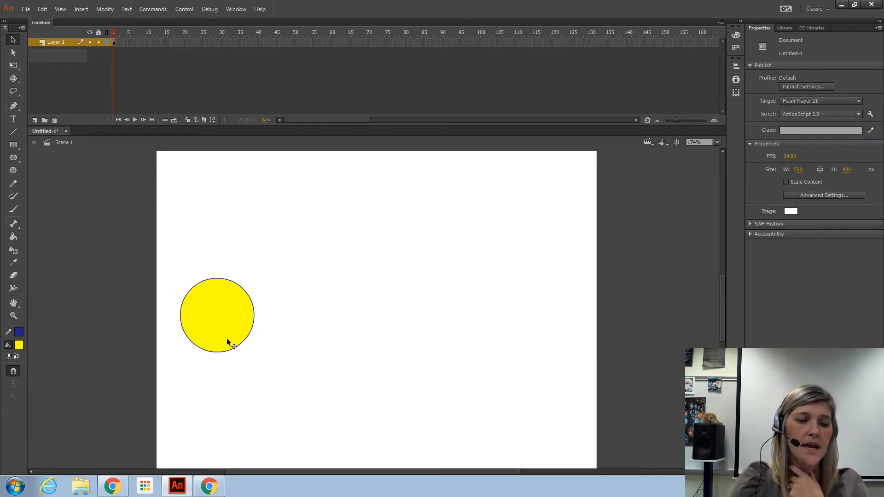
left_click(222, 324)
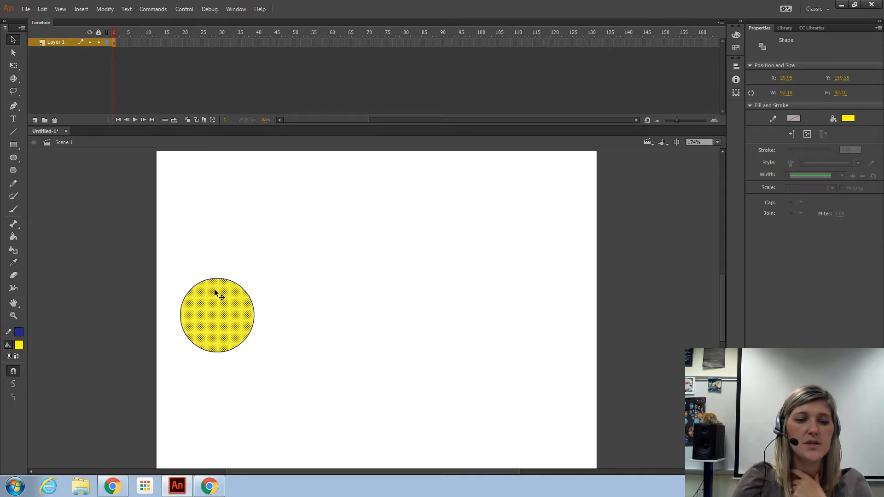
left_click_drag(230, 315, 382, 242)
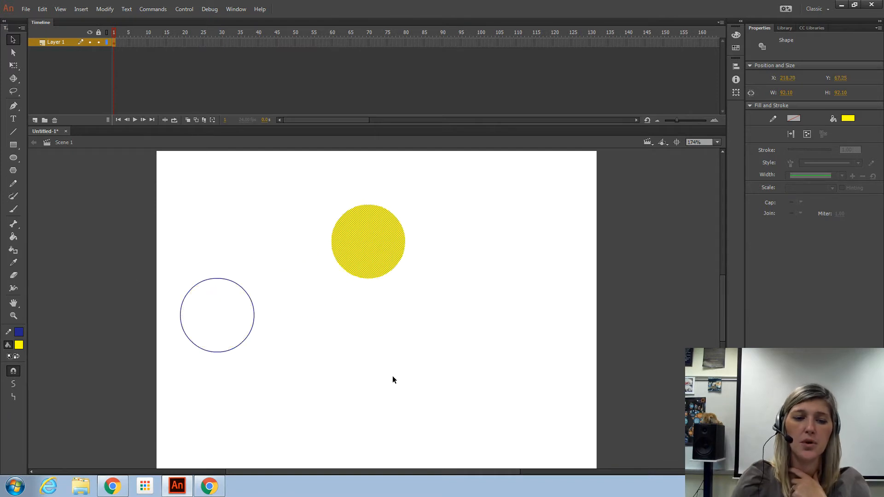
left_click(389, 316)
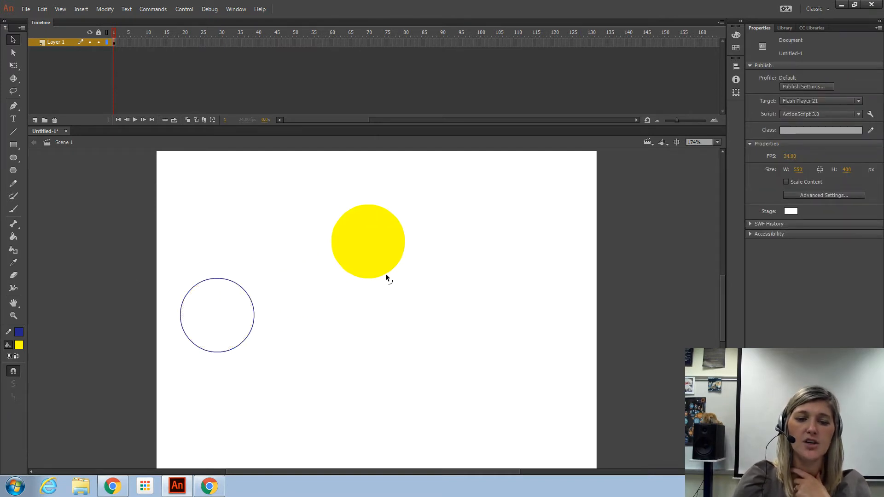
Step: Bend the separated fill's upper edge inward and reshape its outline by moving anchor points with the Subselection tool
left_click_drag(370, 207, 376, 242)
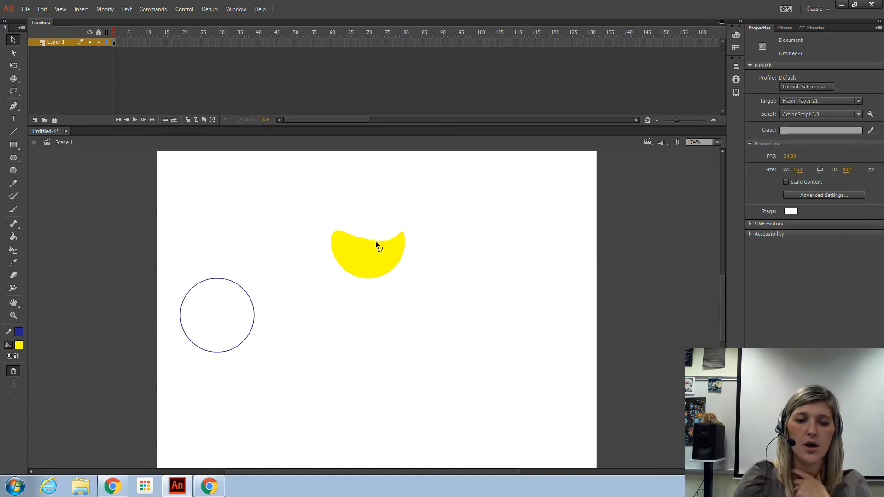
left_click(13, 53)
left_click(361, 277)
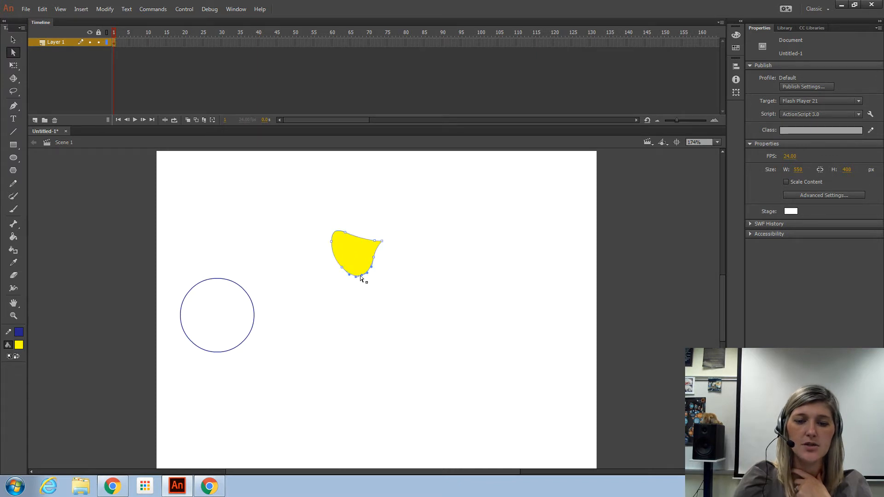
left_click_drag(376, 239, 375, 214)
left_click_drag(382, 246, 398, 252)
Step: Undo the reshaping of the yellow fill and its move away from the outline
key("ctrl+z")
key("ctrl+z")
key("ctrl+z")
key("ctrl+z")
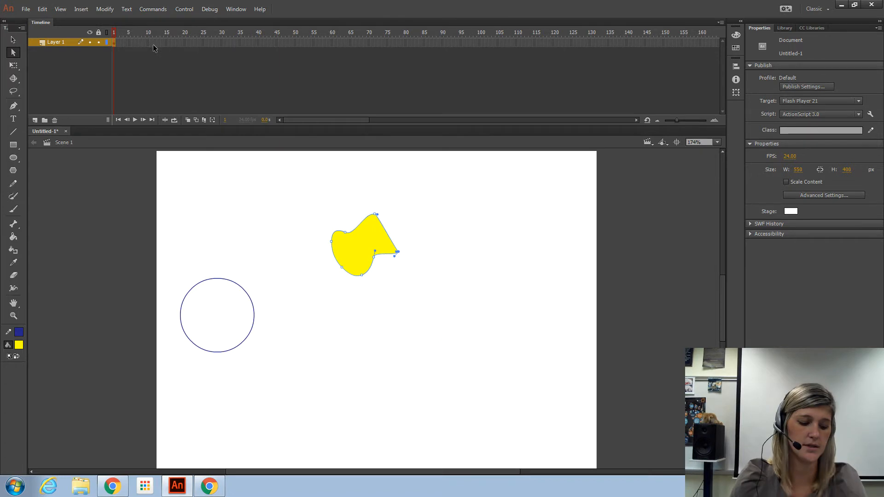
key("ctrl+z")
key("ctrl+z")
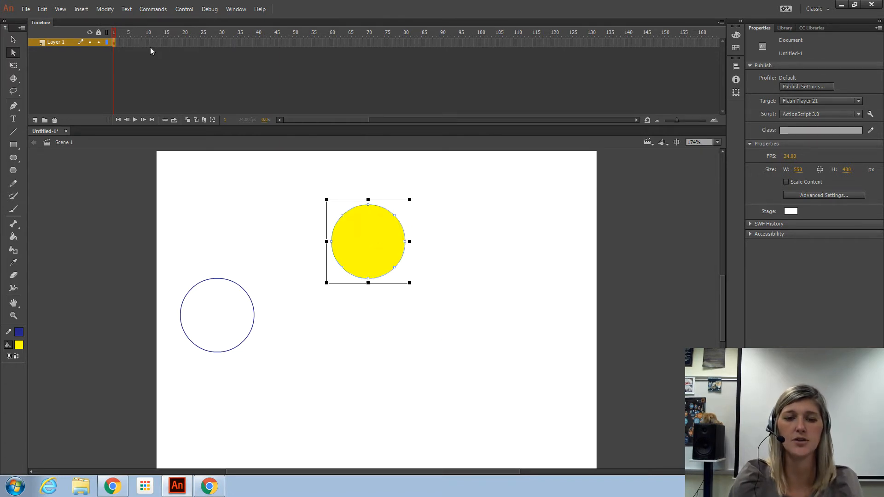
key("ctrl+z")
left_click(13, 40)
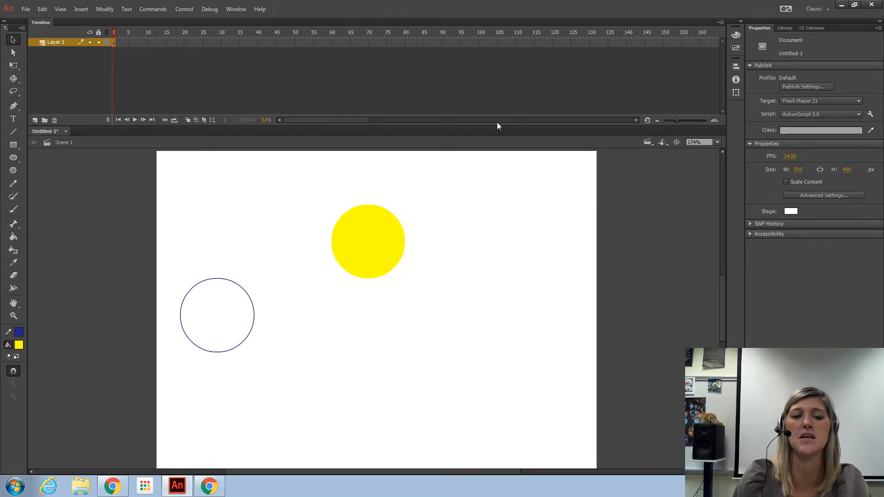
key("ctrl+z")
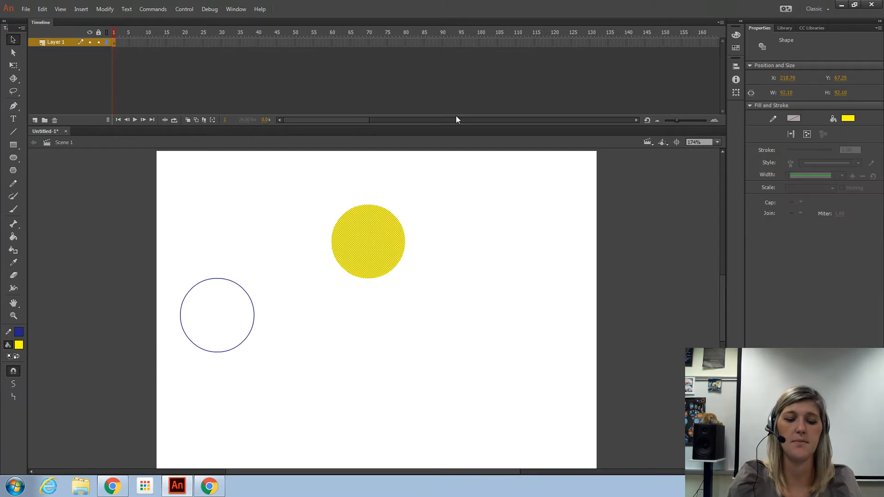
key("ctrl+z")
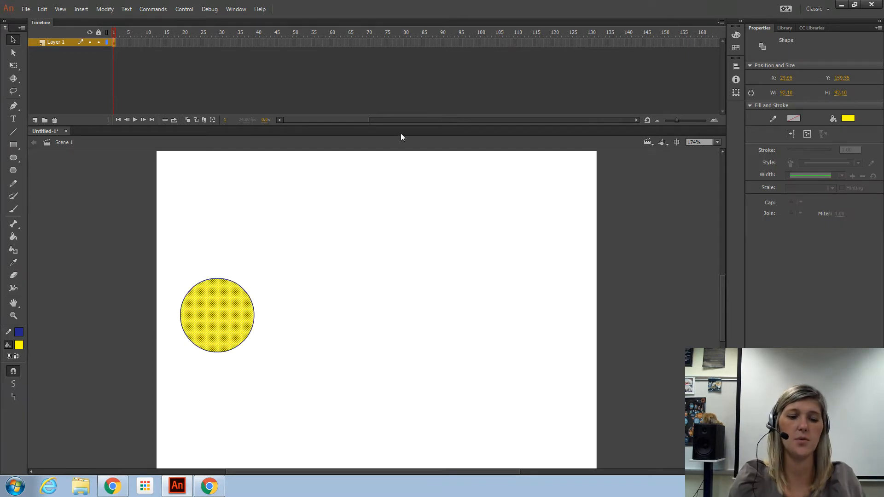
Step: Move the whole circle to about X 53.5, Y 159, and try moving only its fill out of the outline
double_click(234, 302)
mouse_move(223, 306)
left_mouse_down()
mouse_move(406, 203)
mouse_move(242, 324)
mouse_move(485, 240)
left_mouse_up()
left_click(319, 331)
left_click(225, 314)
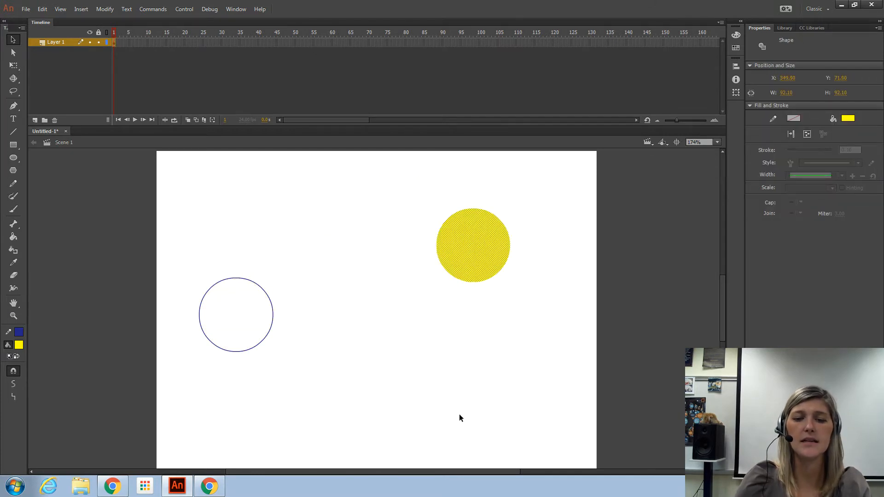
key("ctrl+z")
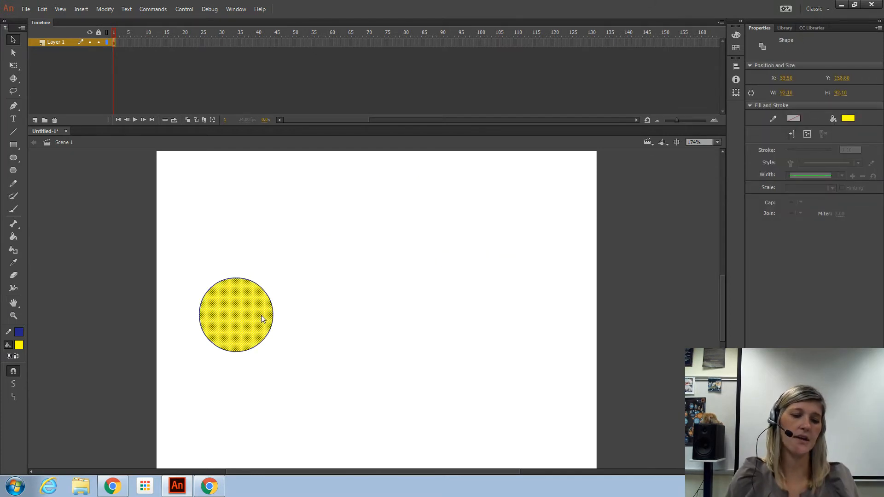
Step: Select the circle's fill and outline together and convert them into a single drawing object
double_click(257, 313)
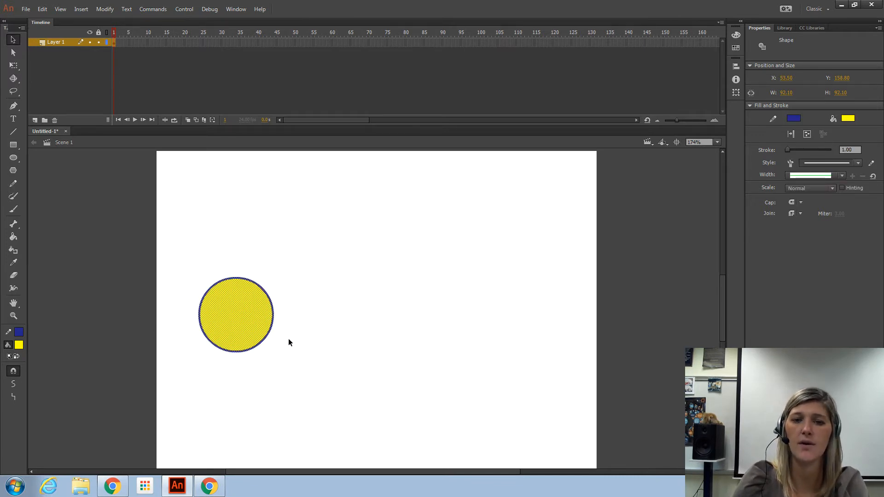
left_click(432, 314)
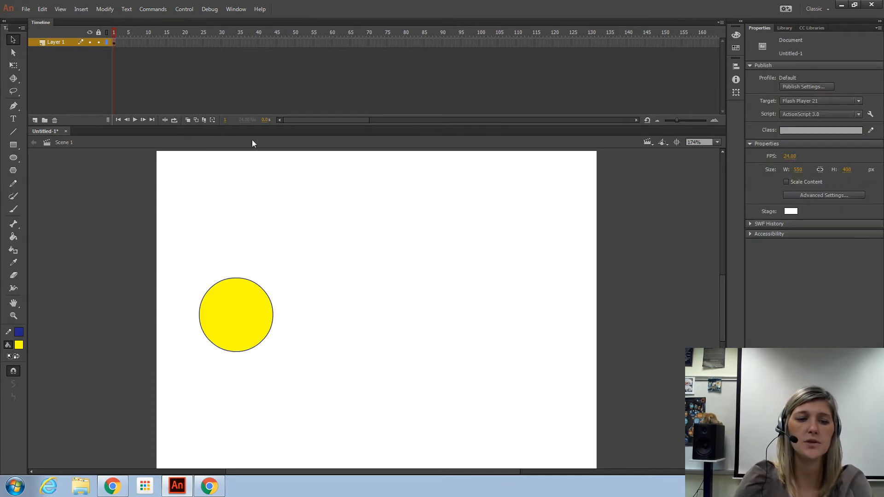
mouse_move(138, 227)
left_mouse_down()
mouse_move(159, 359)
mouse_move(303, 374)
mouse_move(419, 407)
mouse_move(330, 386)
mouse_move(369, 407)
left_mouse_up()
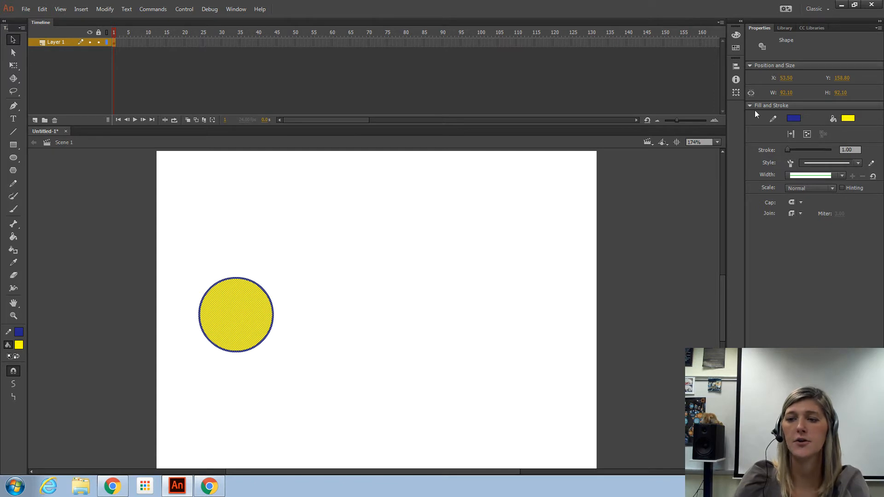
left_click(807, 134)
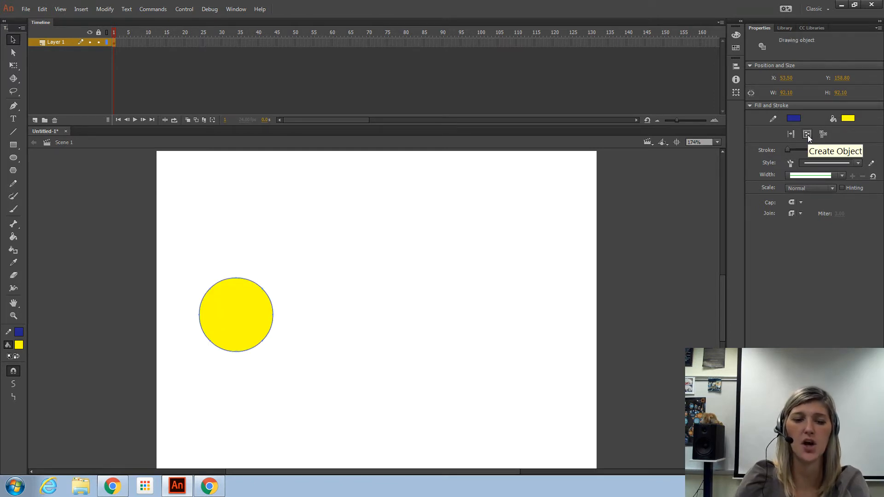
Step: Move the circle object around the stage and place it near the left edge at about X 17, Y 147
left_click_drag(259, 294, 292, 296)
left_click(327, 347)
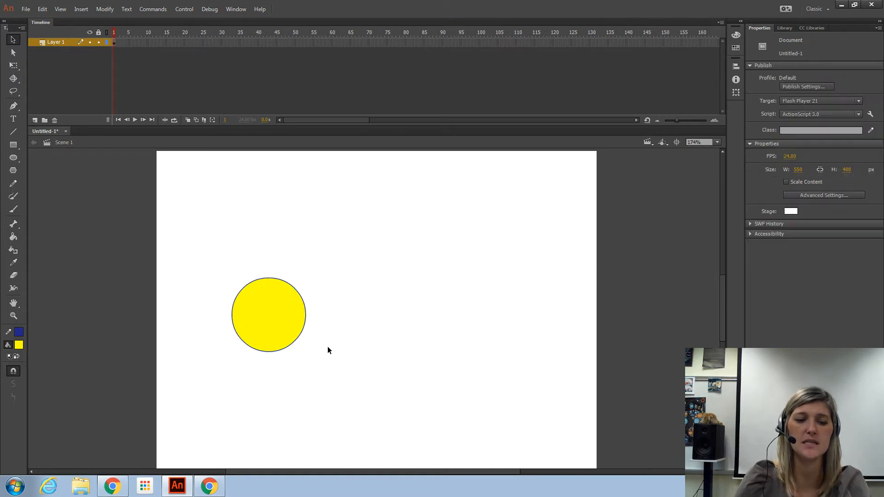
left_click_drag(281, 330, 199, 316)
left_click(345, 300)
left_click(386, 401)
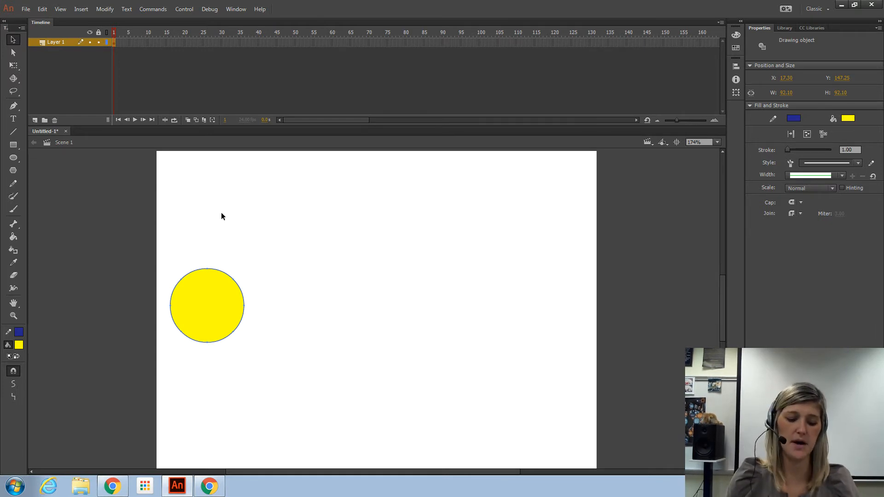
Step: Break the circle object apart into a plain shape and insert a keyframe at frame 40 of Layer 1
key("ctrl+b")
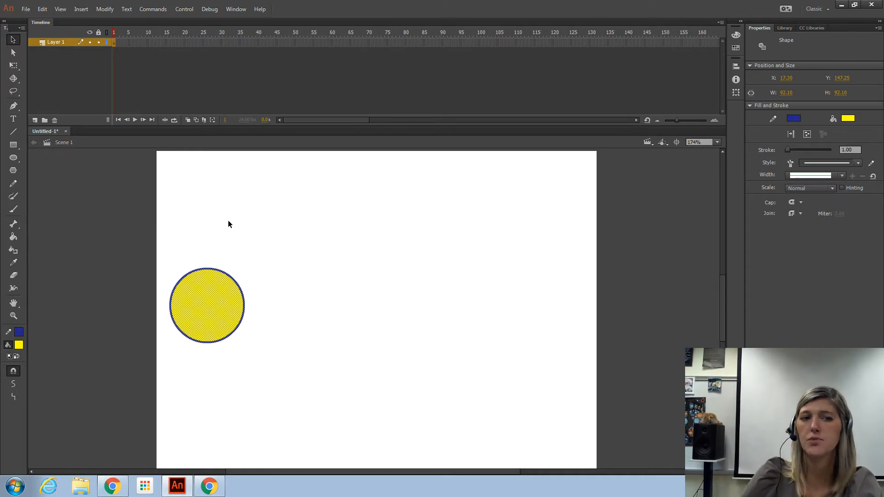
left_click(258, 42)
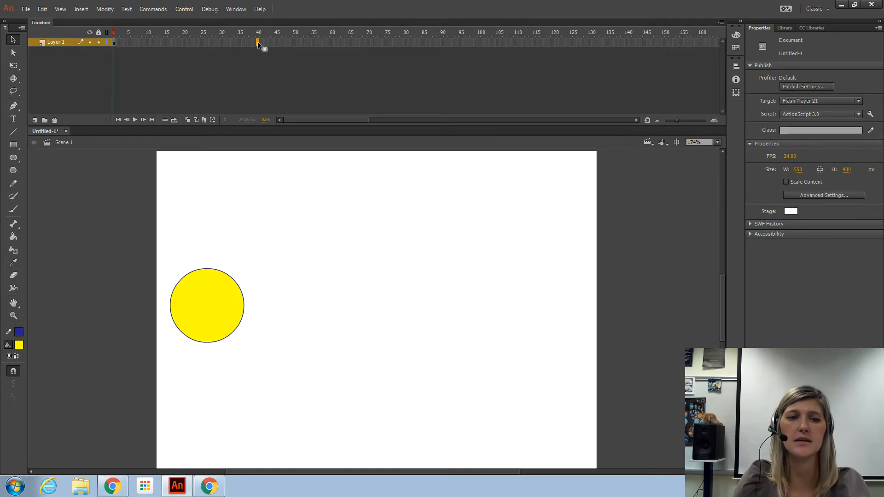
key("F6")
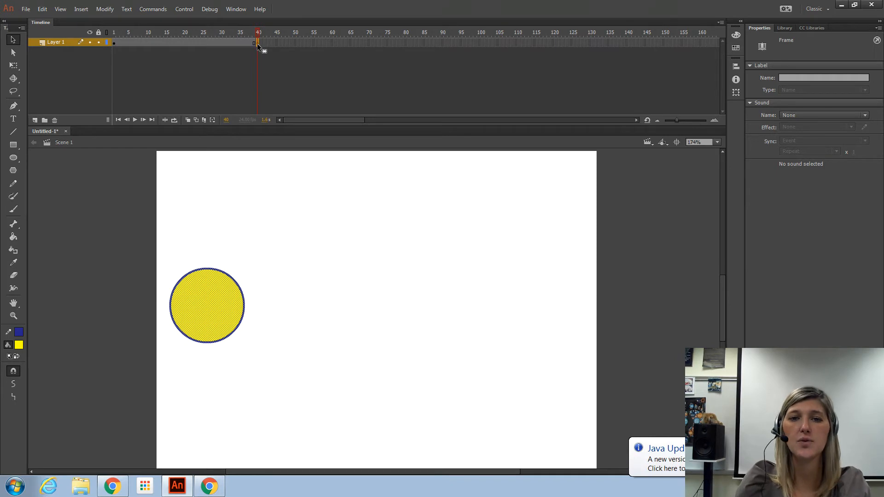
Step: Move the whole circle in the frame 40 keyframe to the upper right corner area of the stage
left_click(113, 43)
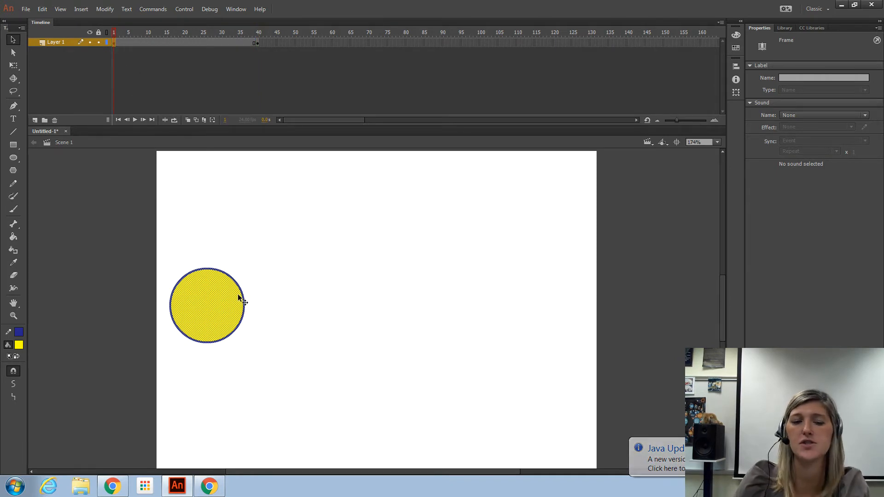
left_click(257, 43)
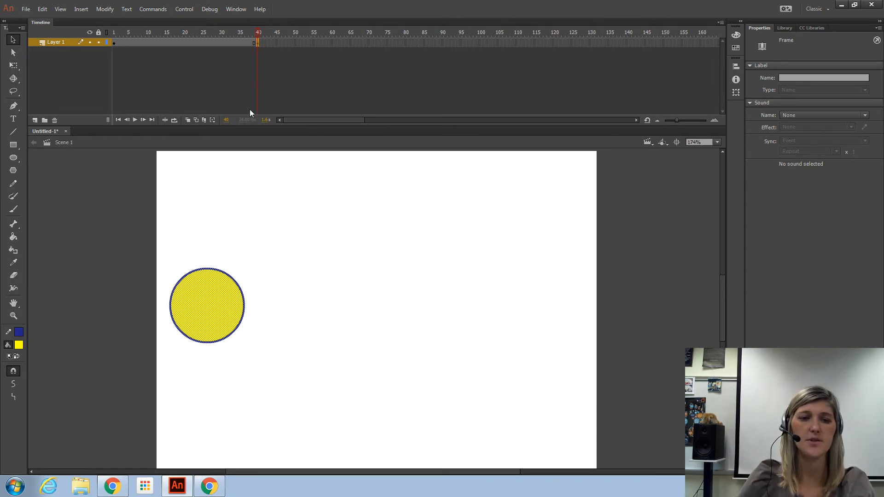
left_click_drag(214, 304, 543, 209)
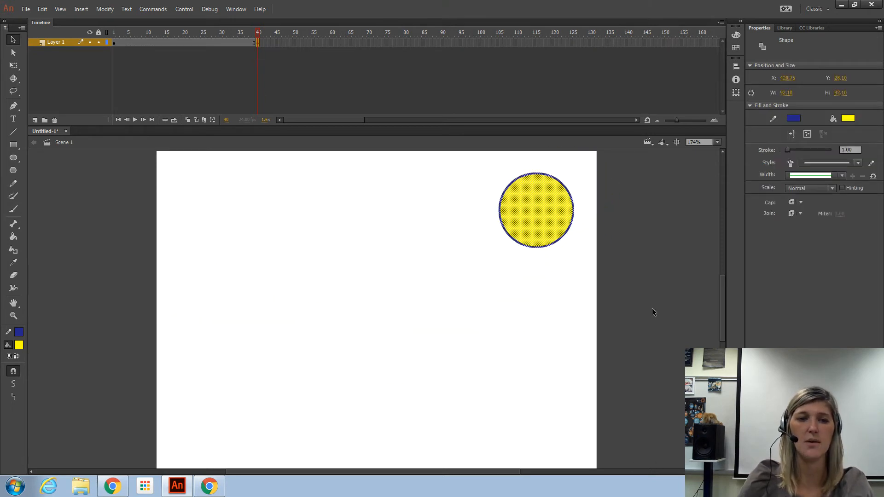
Step: Scrub between the keyframes and create a shape tween between frames 1 and 40 of Layer 1
left_click(258, 35)
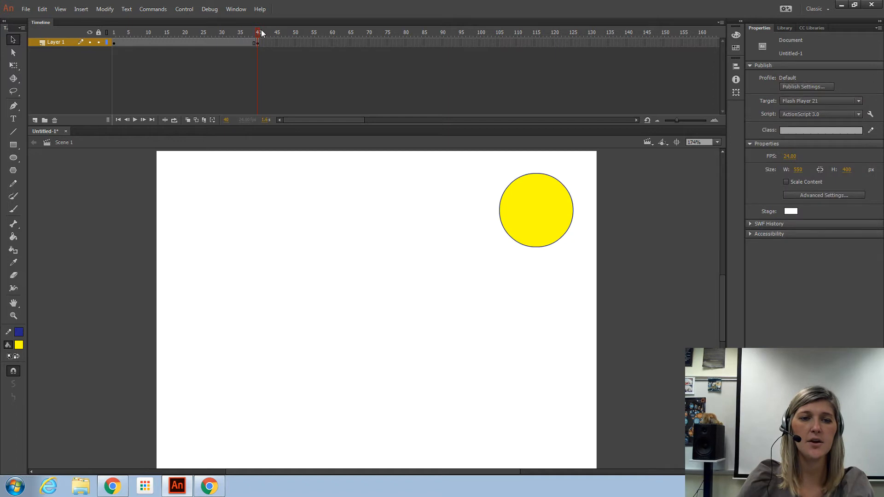
left_click(148, 35)
left_click_drag(167, 37, 258, 21)
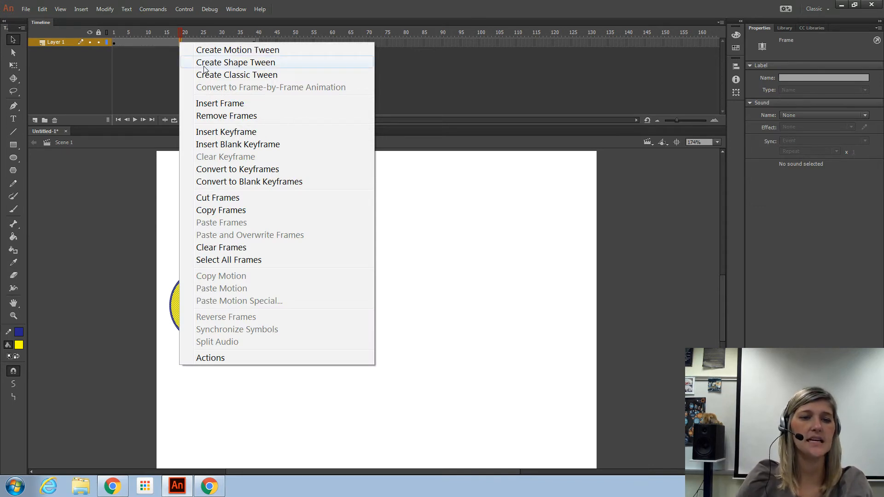
left_click(246, 68)
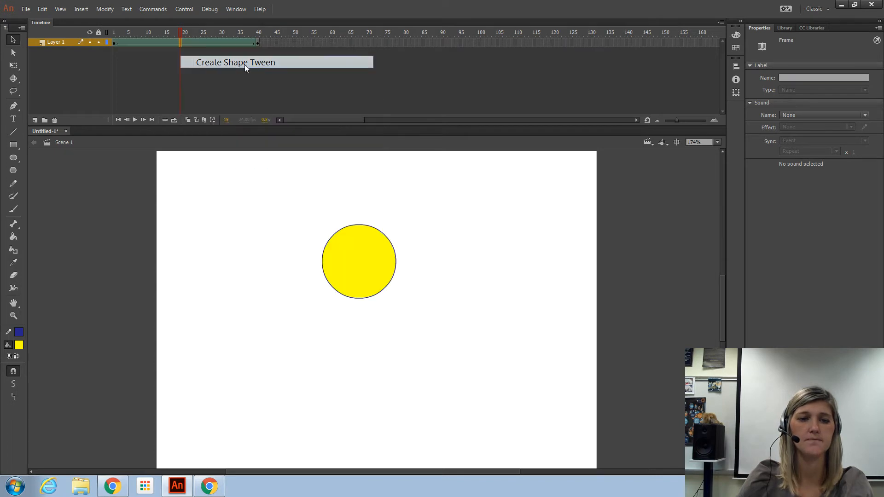
Step: Scrub through the shape tween and examine the circle at the frame 1 and frame 40 keyframes
left_click_drag(178, 33, 115, 70)
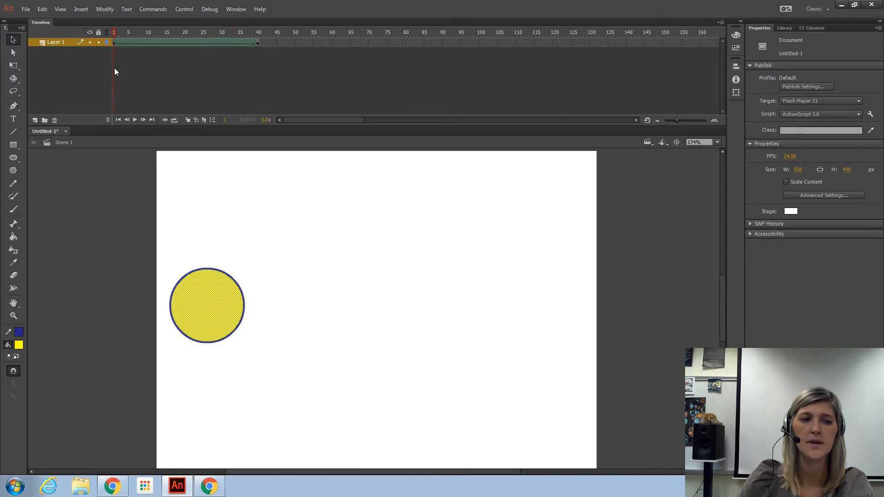
left_click(225, 302)
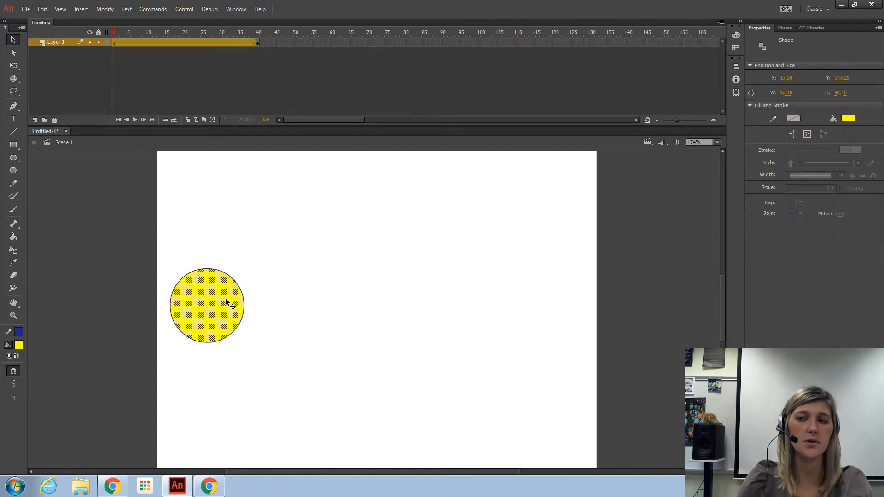
left_click(258, 328)
mouse_move(147, 244)
left_mouse_down()
mouse_move(320, 322)
mouse_move(306, 391)
left_mouse_up()
left_click(317, 284)
left_click_drag(122, 46, 244, 47)
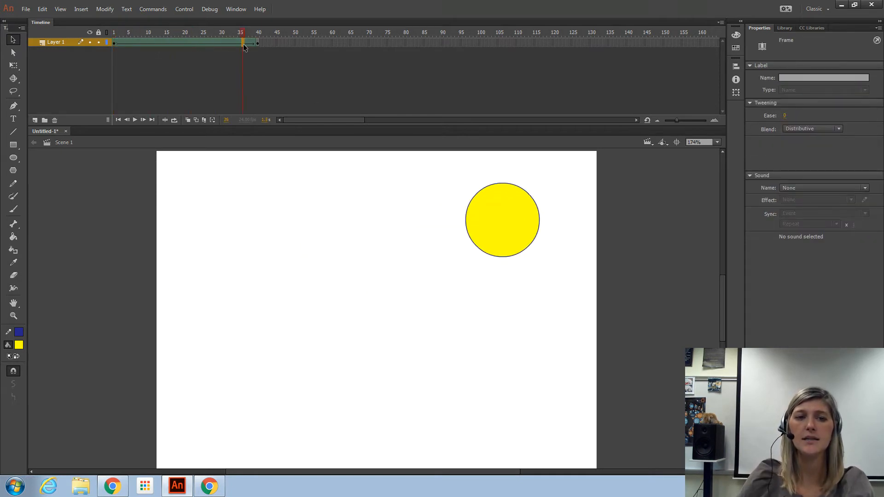
left_click(113, 42)
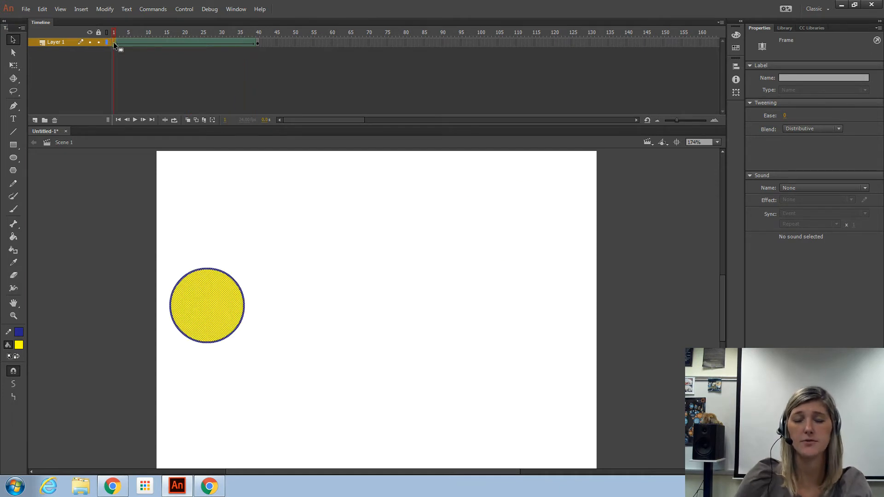
left_click(257, 43)
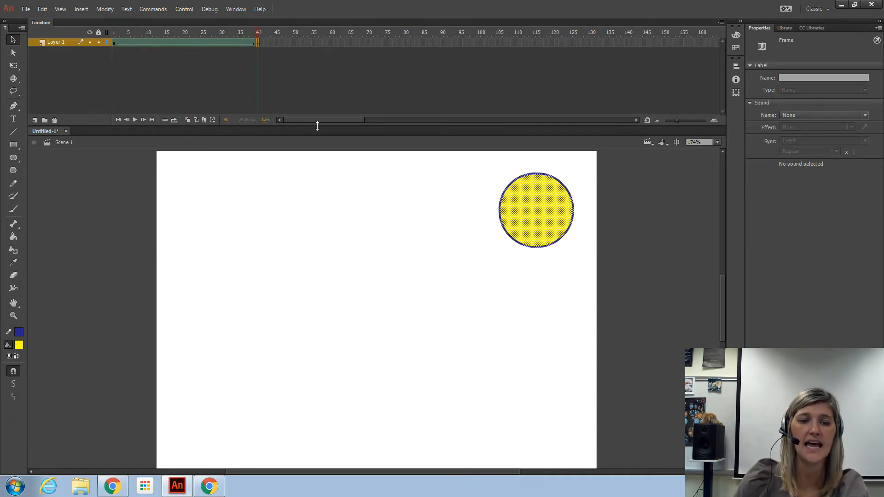
left_click(114, 42)
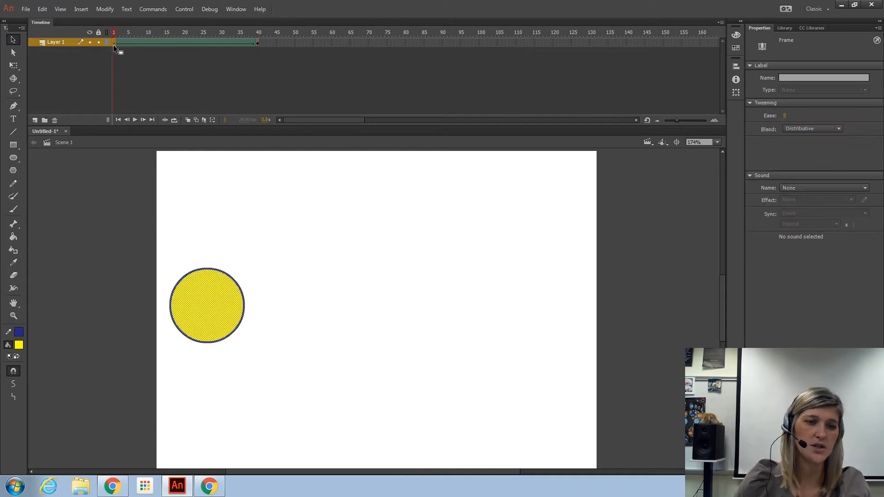
Step: Delete the whole yellow circle from the frame 40 keyframe of Layer 1
left_click(258, 43)
left_click_drag(477, 159, 635, 259)
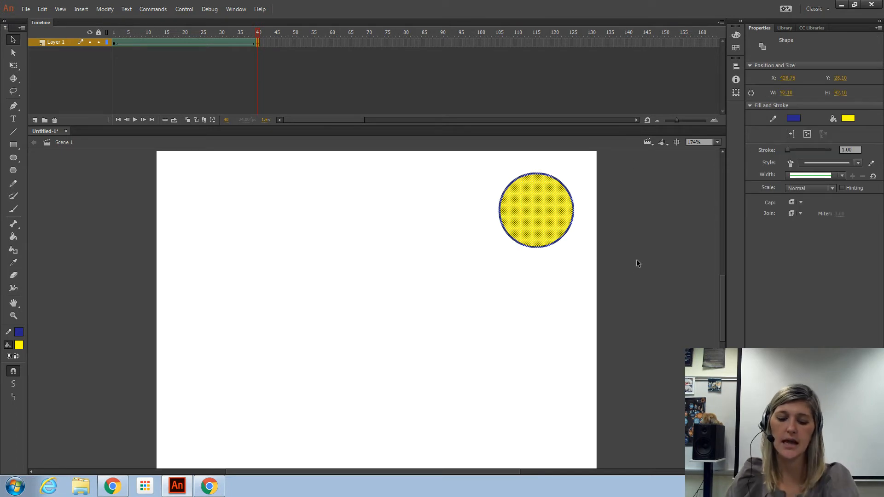
key("Delete")
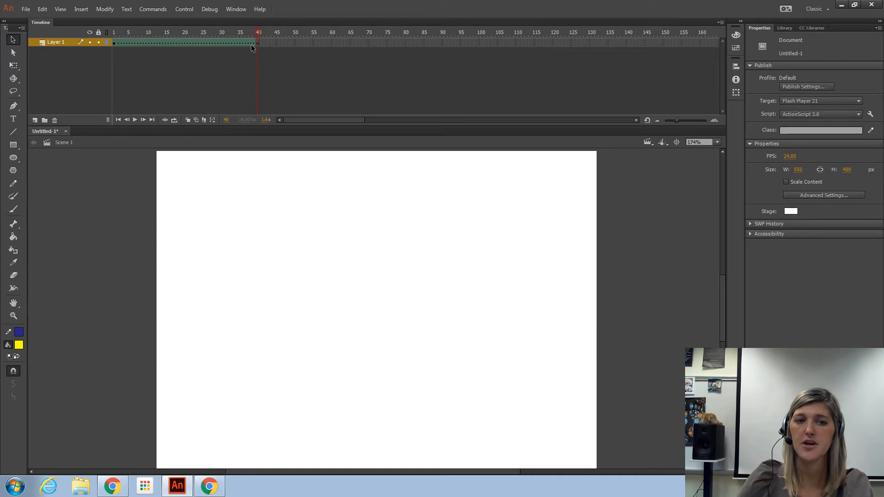
Step: Draw a square with a dark blue fill and green stroke near the stage's lower right corner at frame 40
left_click(13, 146)
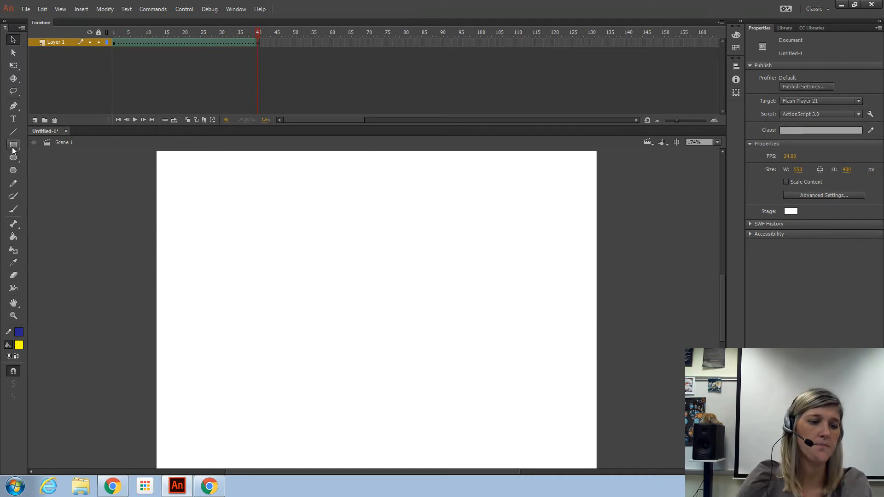
left_click(848, 78)
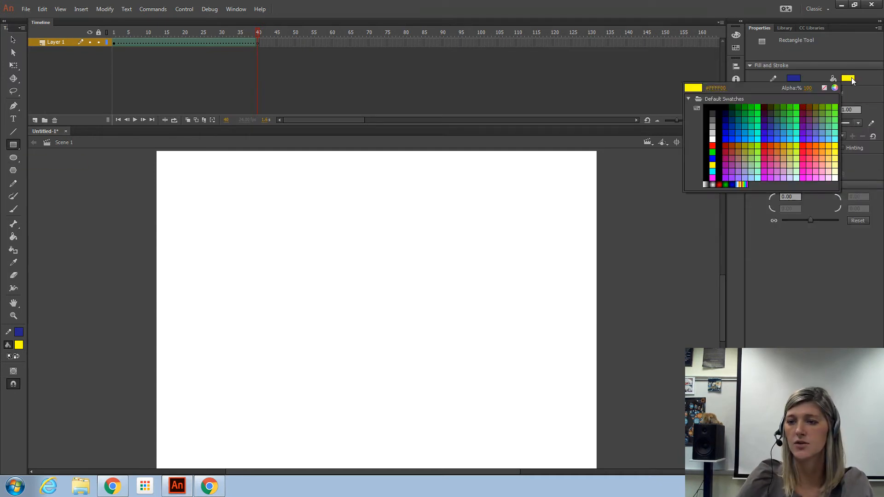
left_click(794, 79)
left_click(793, 79)
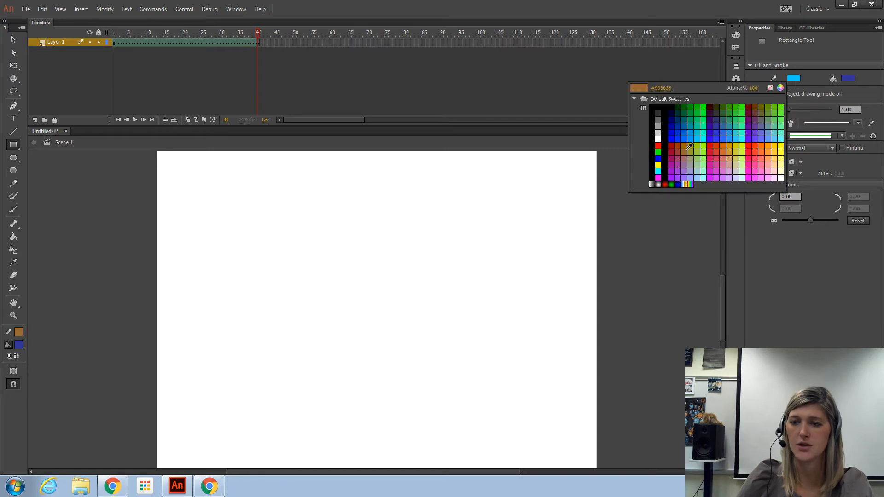
left_click(661, 153)
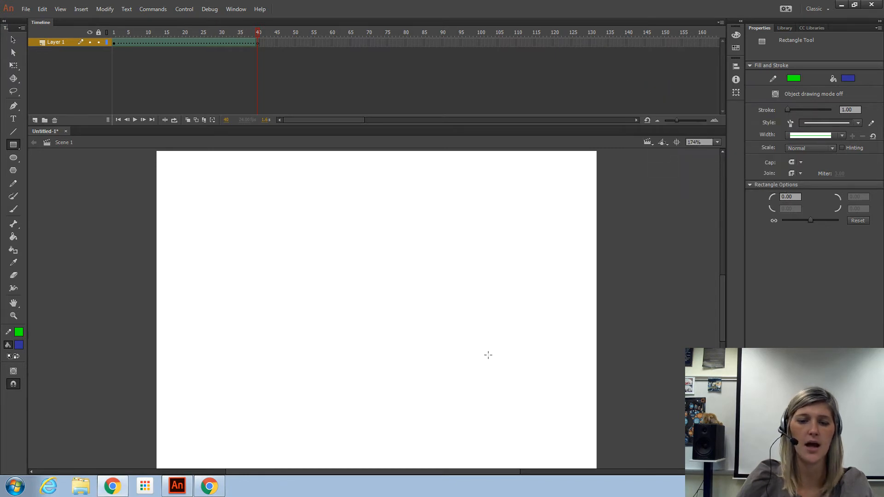
mouse_move(482, 352)
left_mouse_down()
mouse_move(502, 418)
mouse_move(557, 427)
mouse_move(568, 438)
left_mouse_up()
Step: Scrub between frames 1 and 40 to examine how the yellow circle morphs into the blue square
left_click_drag(256, 35, 111, 19)
left_click_drag(75, 77, 95, 33)
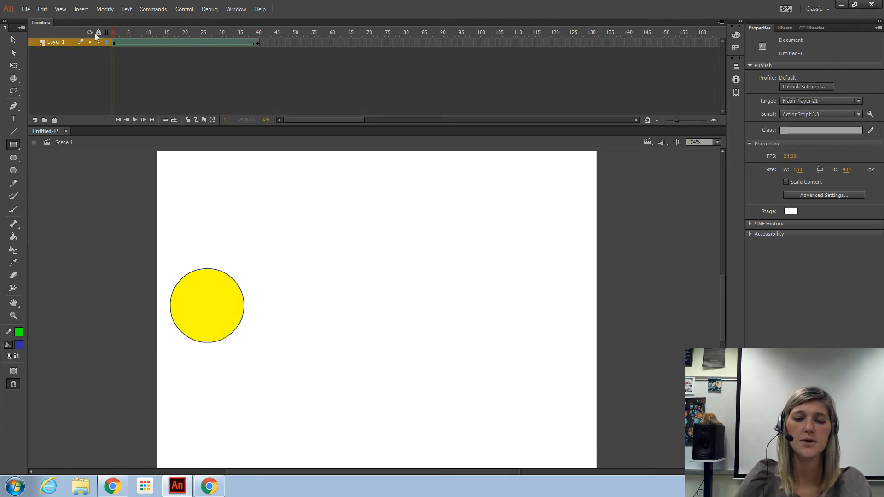
left_click_drag(105, 78, 258, 31)
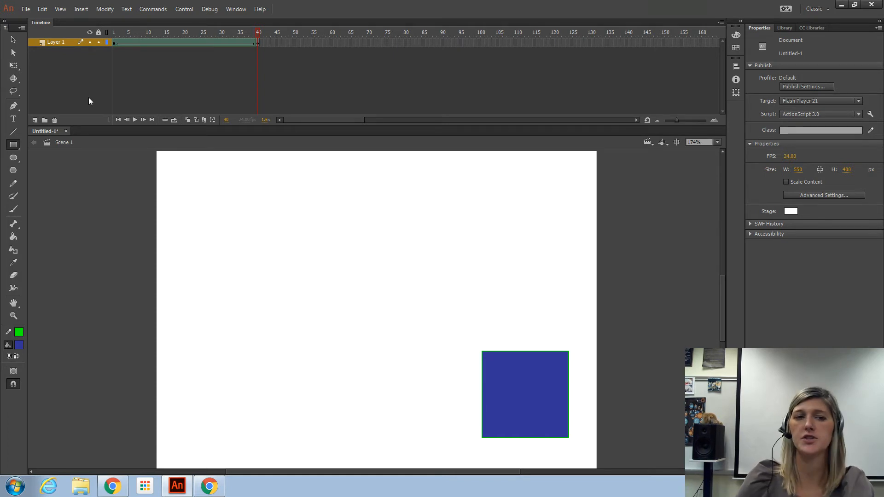
left_click(114, 45)
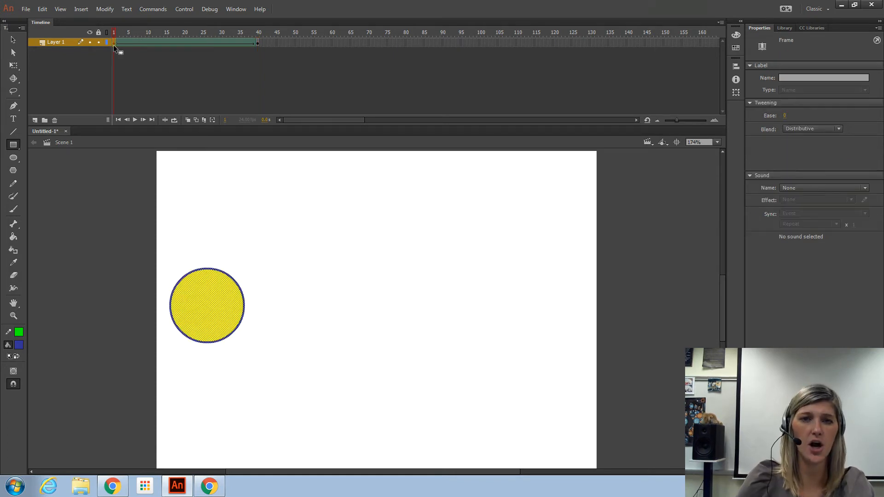
left_click(258, 43)
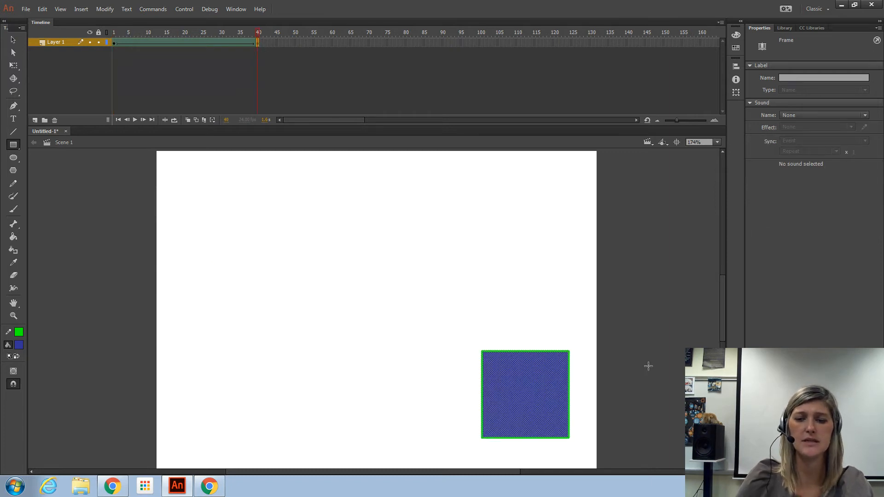
Step: Rename Layer 1 as "Circle to Square"
double_click(57, 43)
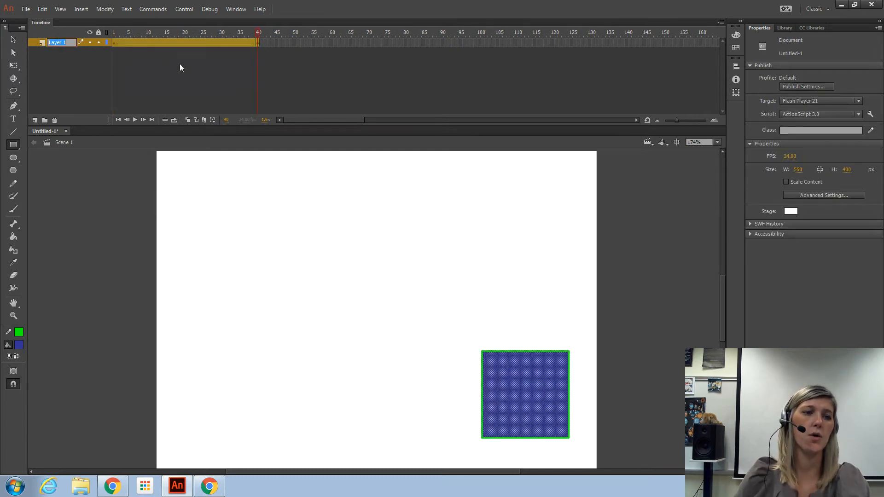
type("Circle to Square")
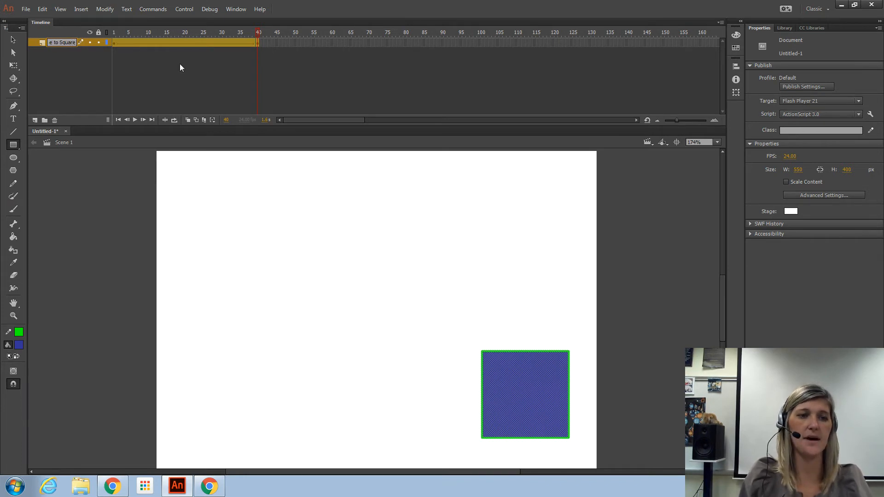
key("Return")
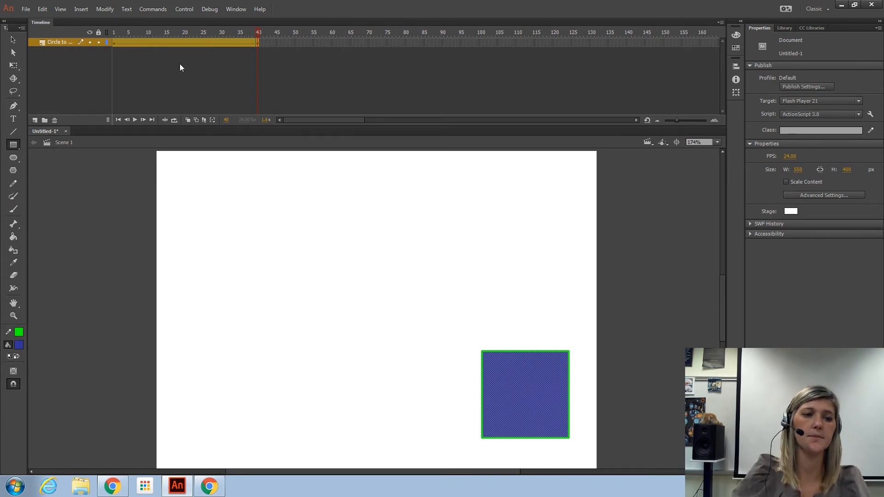
Step: Add a new layer above the existing one and name it "Square to Circle"
left_click(35, 120)
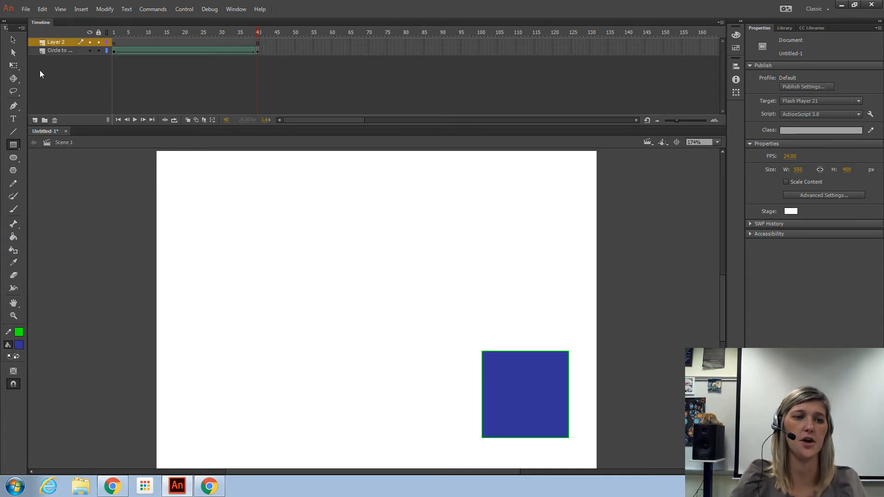
left_click(58, 43)
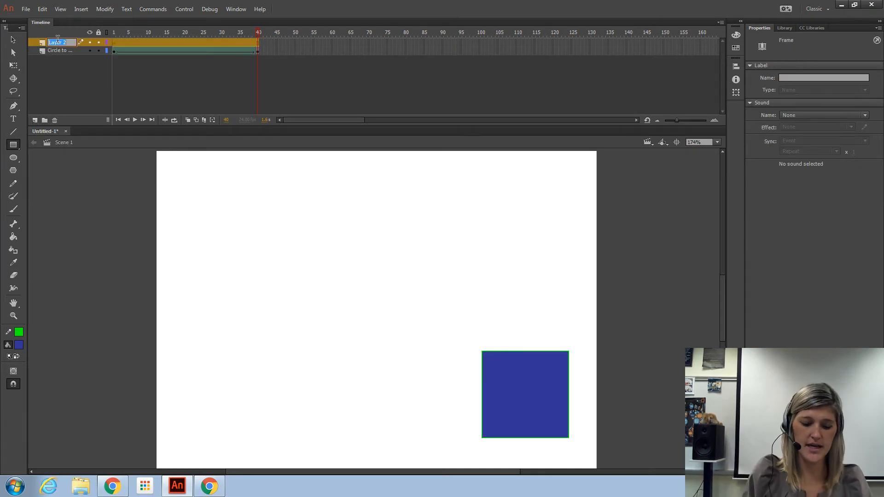
type("Square to Circle")
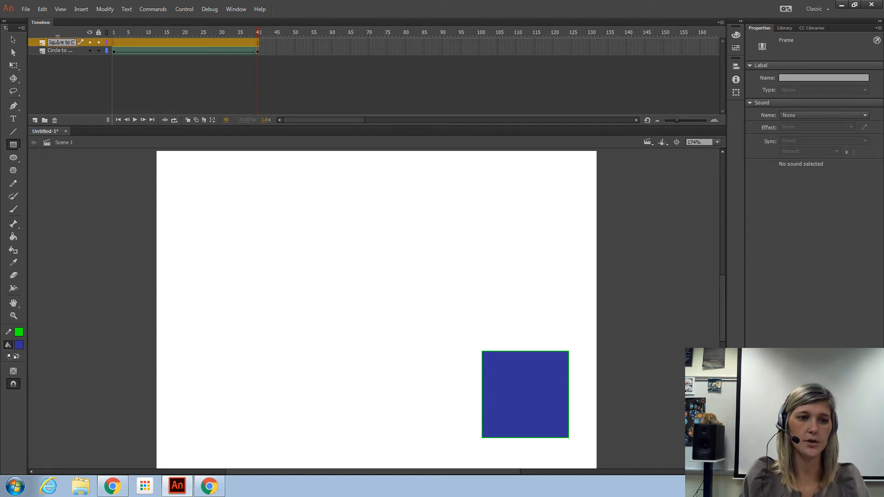
key("Return")
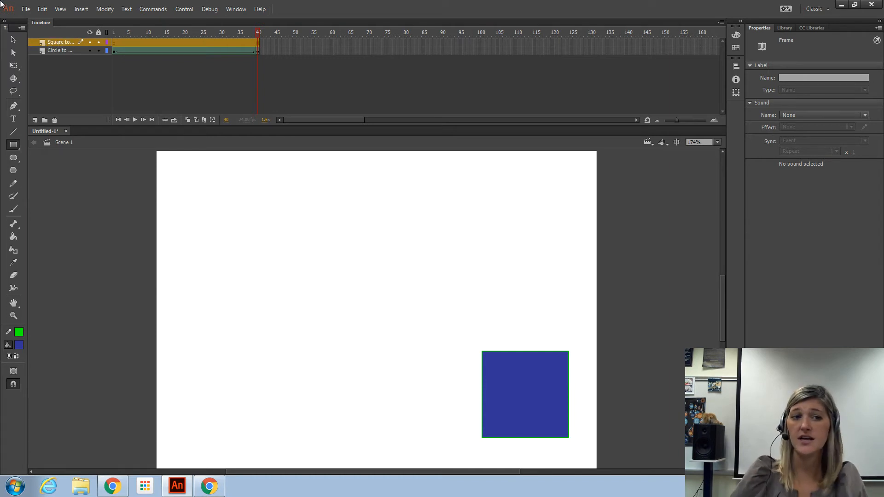
Step: Draw a square about 95 px wide near the stage's upper right corner in frame 1 of the Square to Circle layer
left_click(114, 43)
left_click(14, 146)
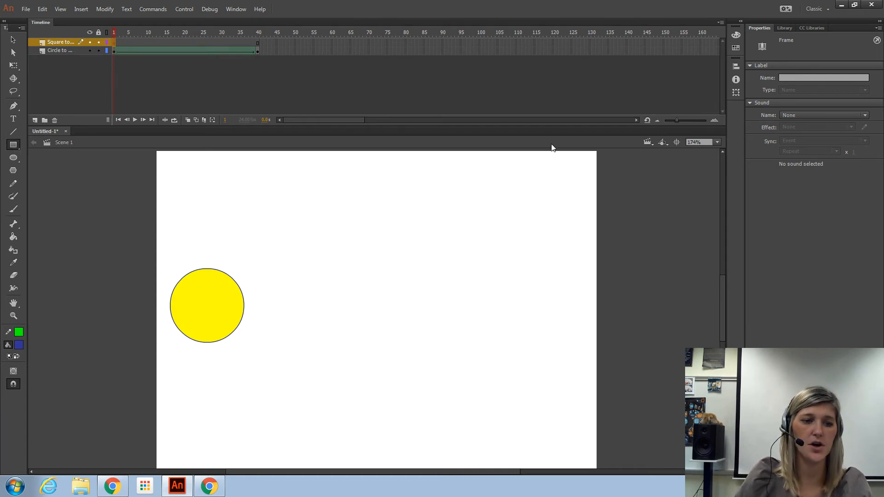
left_click(13, 145)
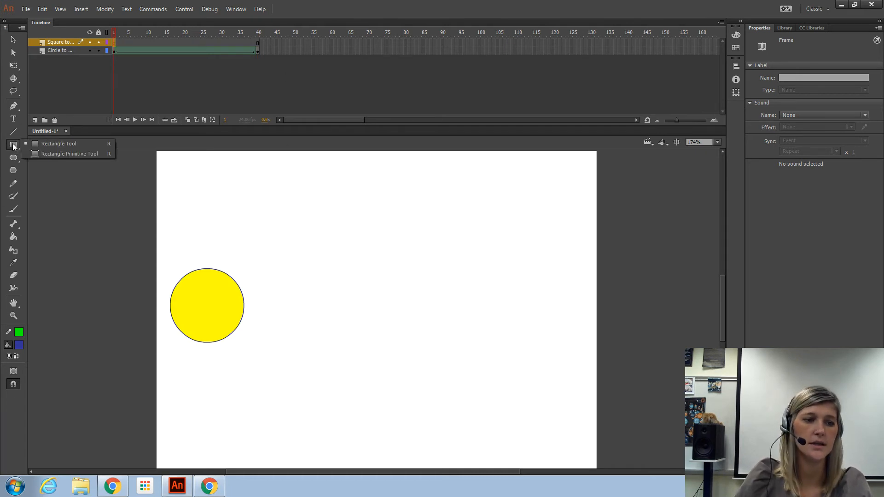
left_click(56, 144)
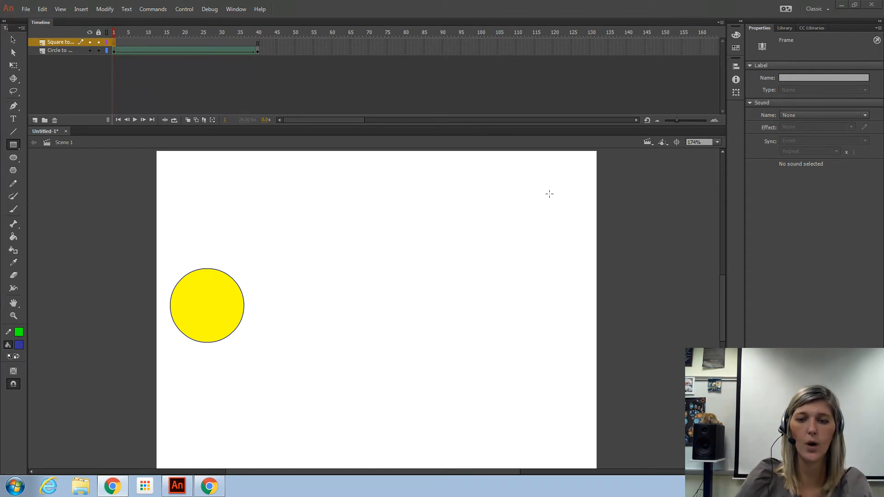
mouse_move(507, 173)
left_mouse_down()
mouse_move(513, 237)
mouse_move(582, 248)
left_mouse_up()
Step: Recolor the upper right square in frame 1 with a green fill and a pink stroke
left_click(13, 39)
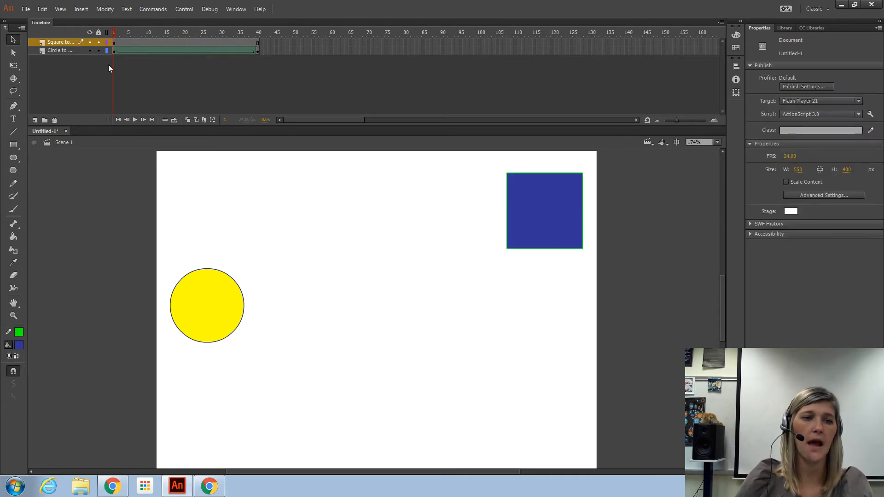
left_click(115, 43)
mouse_move(435, 245)
left_mouse_down()
mouse_move(694, 271)
mouse_move(665, 161)
left_mouse_up()
mouse_move(436, 271)
left_mouse_down()
mouse_move(673, 231)
mouse_move(663, 168)
left_mouse_up()
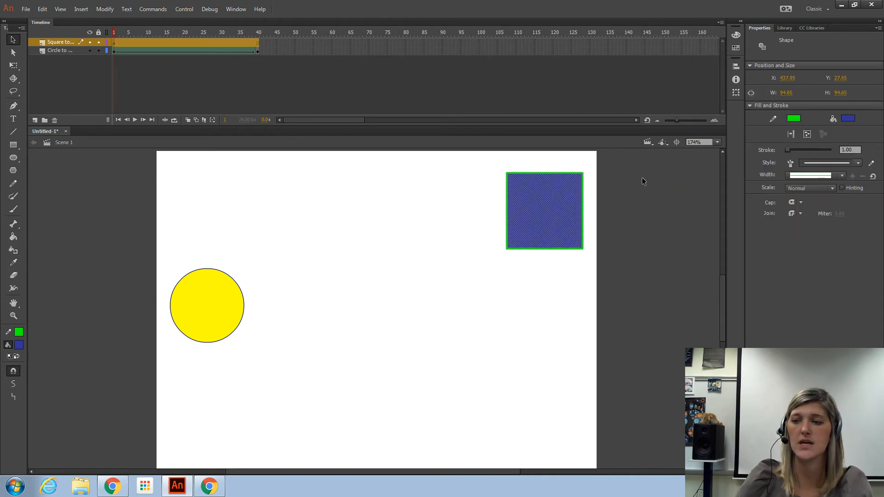
left_click(848, 118)
left_click(798, 124)
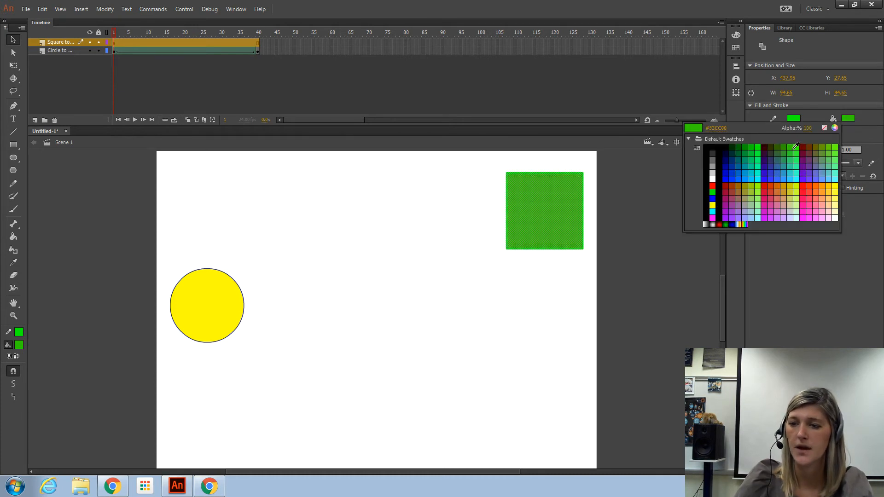
left_click(794, 118)
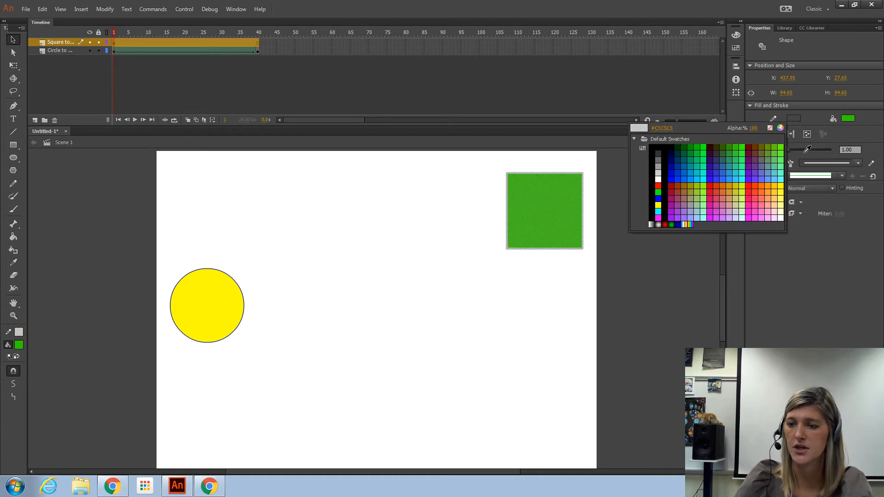
left_click(756, 199)
left_click(667, 231)
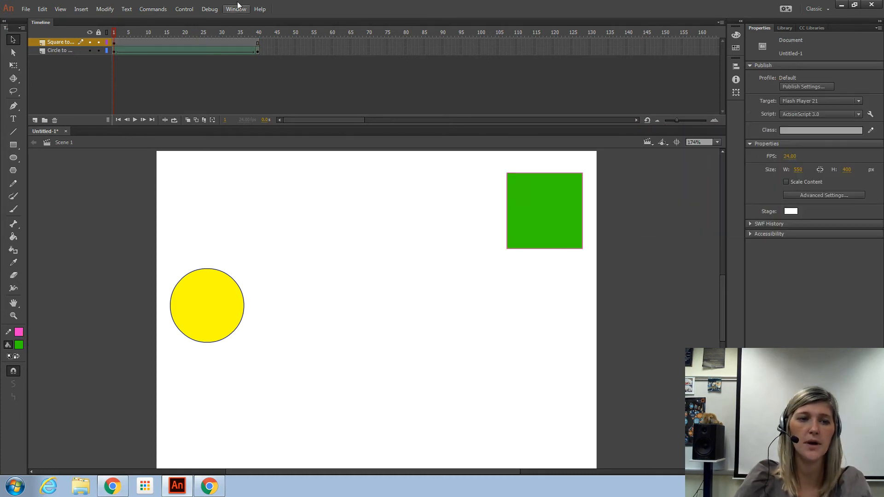
Step: Insert a keyframe at frame 40 of the Square to Circle layer and move the green square to the stage's upper left area
left_click(257, 42)
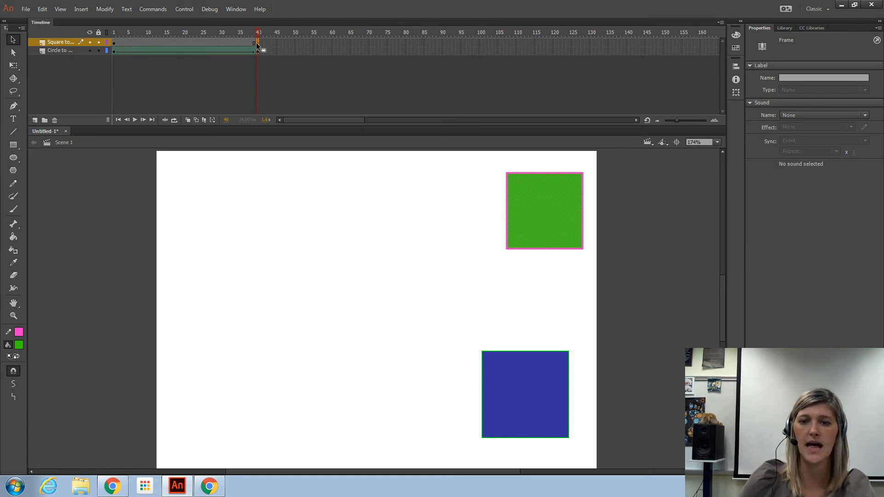
left_click_drag(555, 213, 216, 225)
Step: Create a shape tween between frames 1 and 40 of the Square to Circle layer and scrub through it
right_click(185, 42)
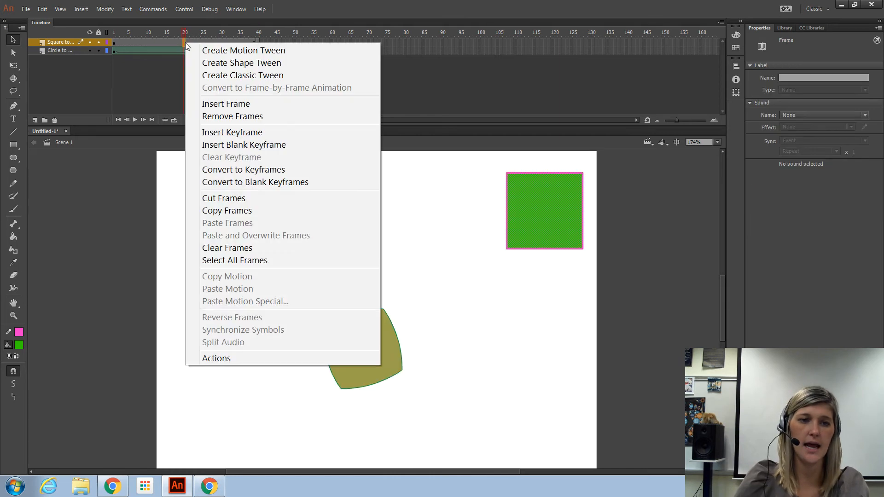
left_click(227, 64)
left_click(186, 31)
left_click_drag(187, 31, 259, 42)
Step: Replace the green square in frame 40 of the Square to Circle layer with a green-outlined cyan circle near the stage's lower left and scrub the tween
left_click(258, 42)
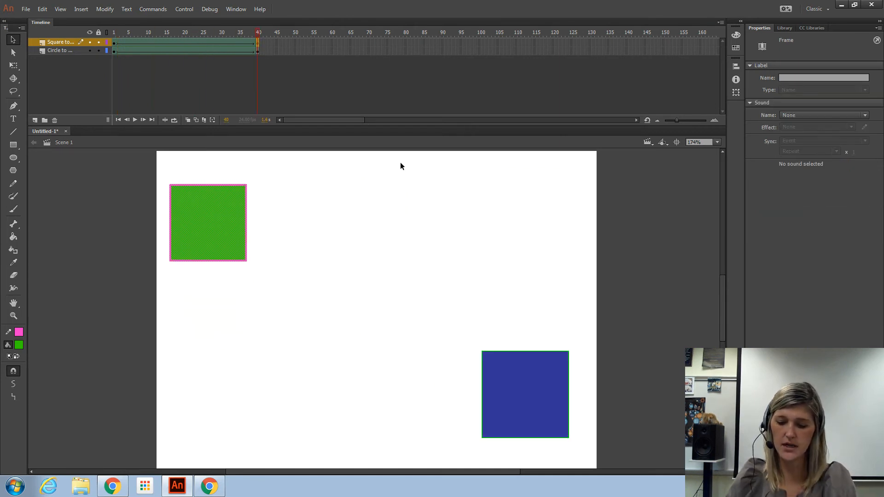
key("Delete")
left_click(13, 158)
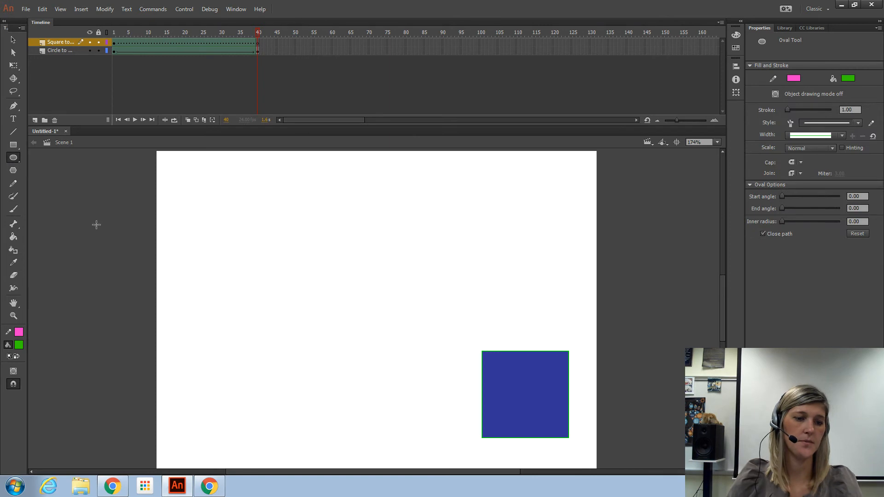
left_click(793, 78)
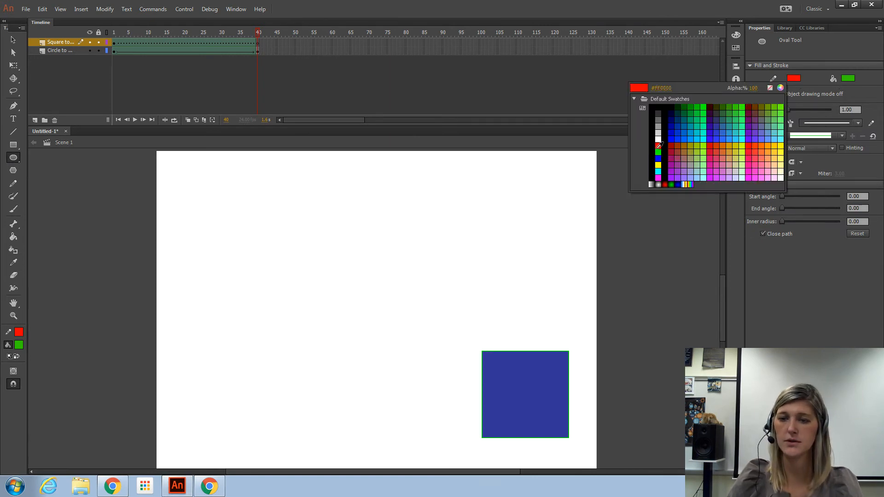
left_click(849, 79)
left_click(850, 78)
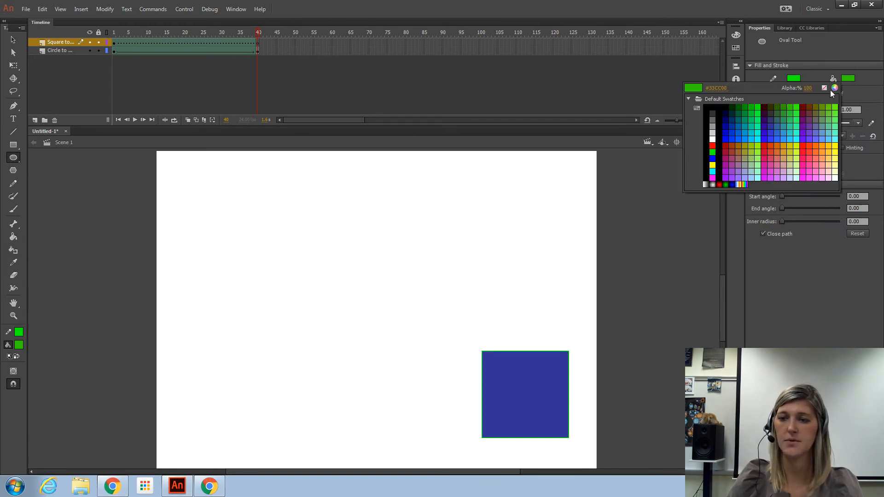
left_click(711, 169)
mouse_move(179, 333)
left_mouse_down()
mouse_move(227, 394)
mouse_move(272, 428)
left_mouse_up()
left_click_drag(256, 34, 104, 71)
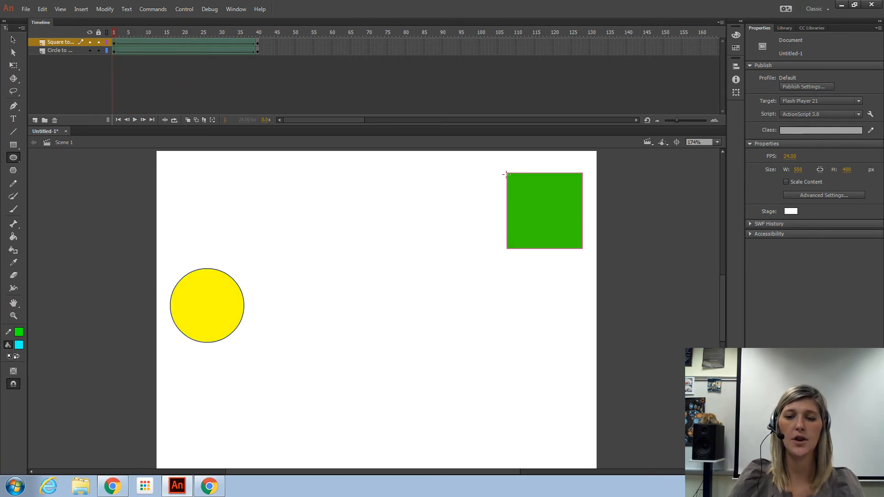
left_click_drag(112, 32, 195, 48)
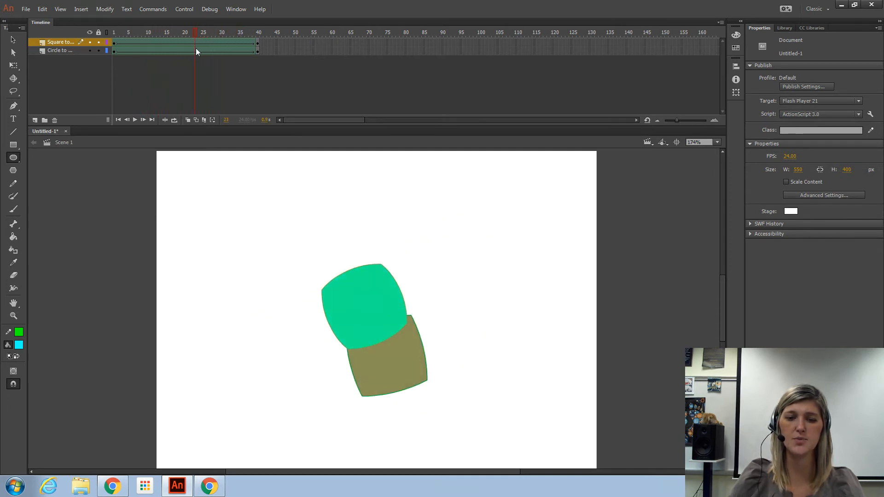
Step: Delete both the Square to Circle and Circle to Square layers from the timeline
mouse_move(66, 42)
left_mouse_down()
mouse_move(70, 56)
mouse_move(59, 34)
mouse_move(63, 56)
mouse_move(62, 38)
left_mouse_up()
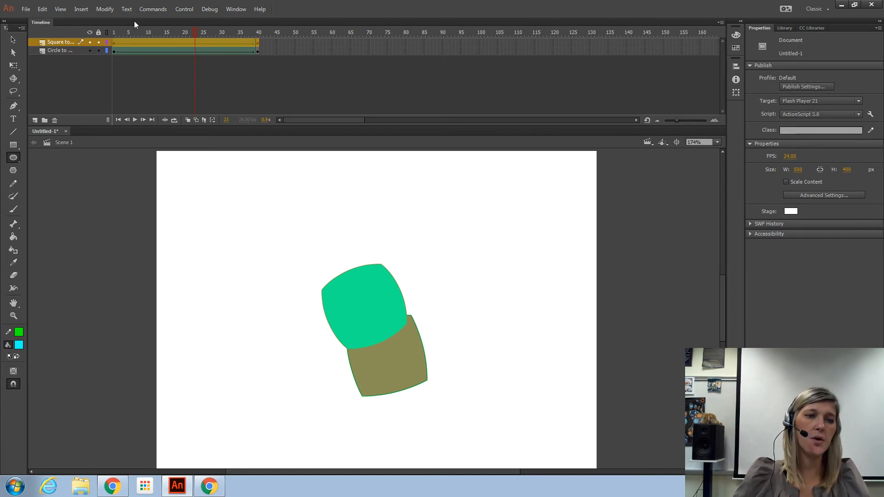
left_click(64, 50, "shift")
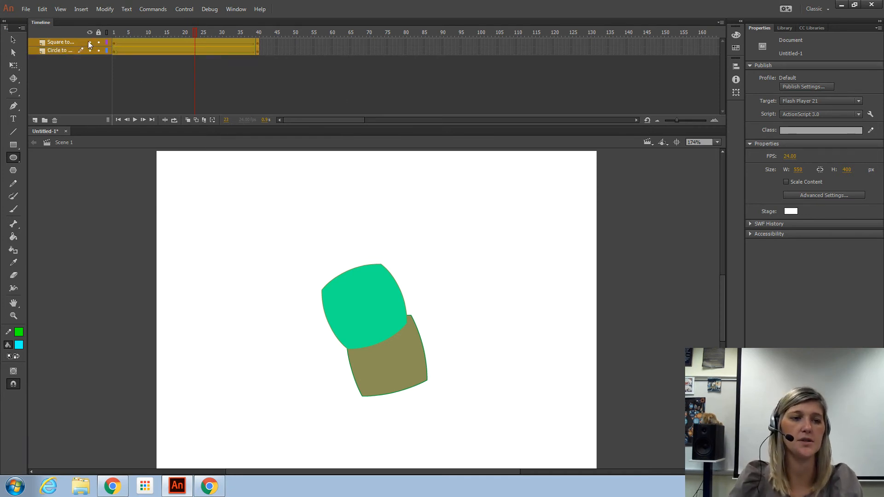
left_click(54, 120)
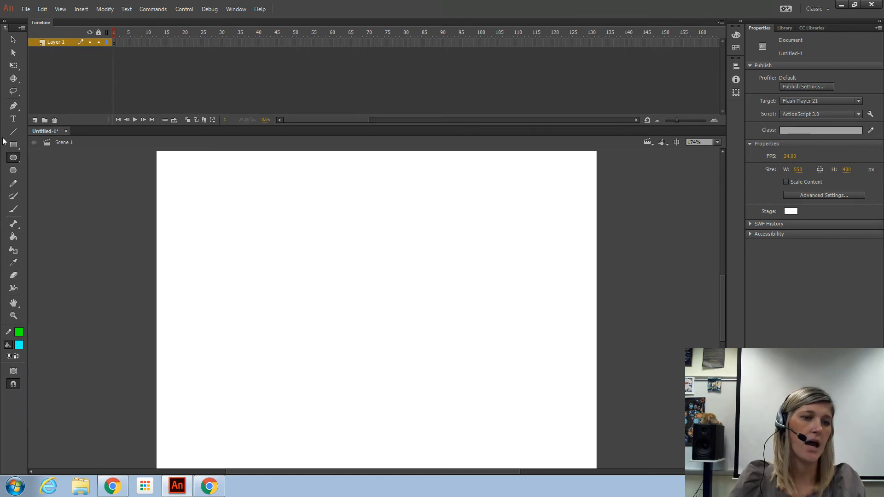
Step: Add the text "hello" in the upper middle area of the stage
left_click(13, 120)
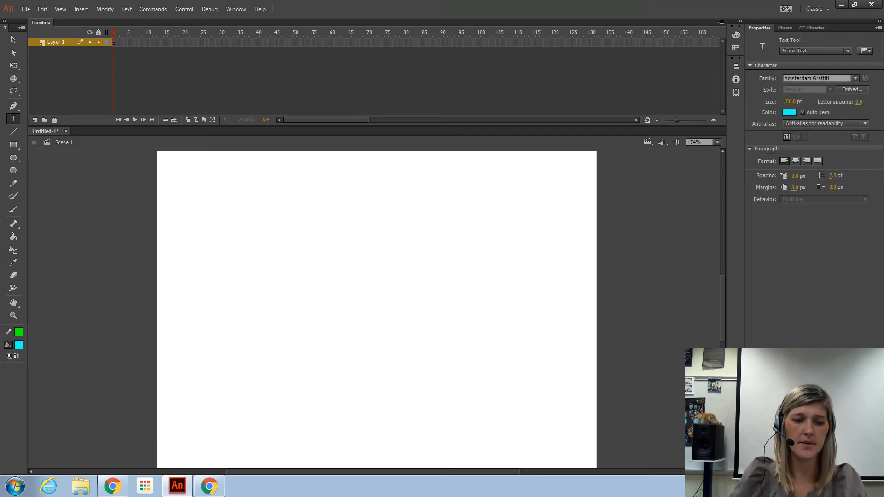
left_click(256, 193)
type("hello")
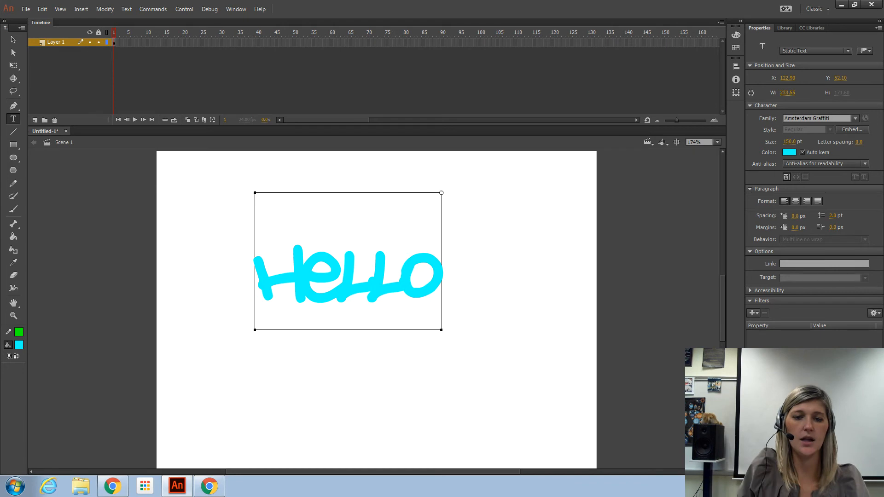
Step: Look through the font list, keep Amsterdam Graffiti, and change the whole hello text's color to bright green
left_click_drag(441, 276, 258, 276)
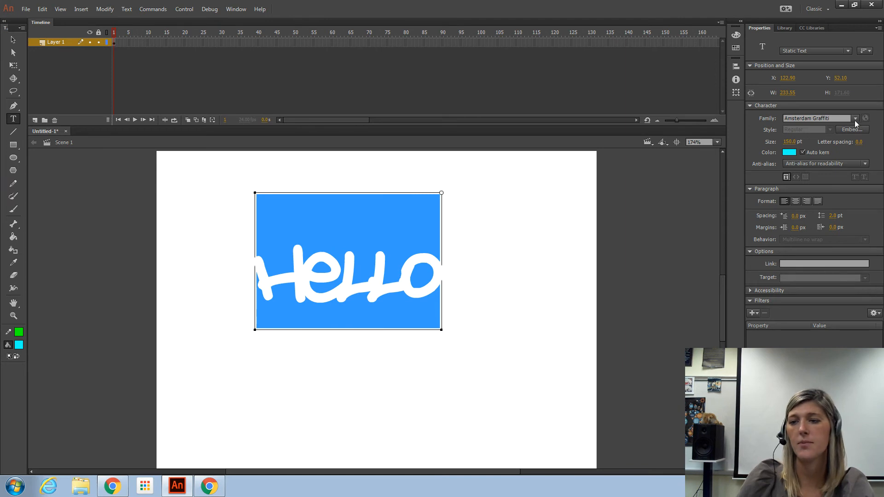
left_click(855, 120)
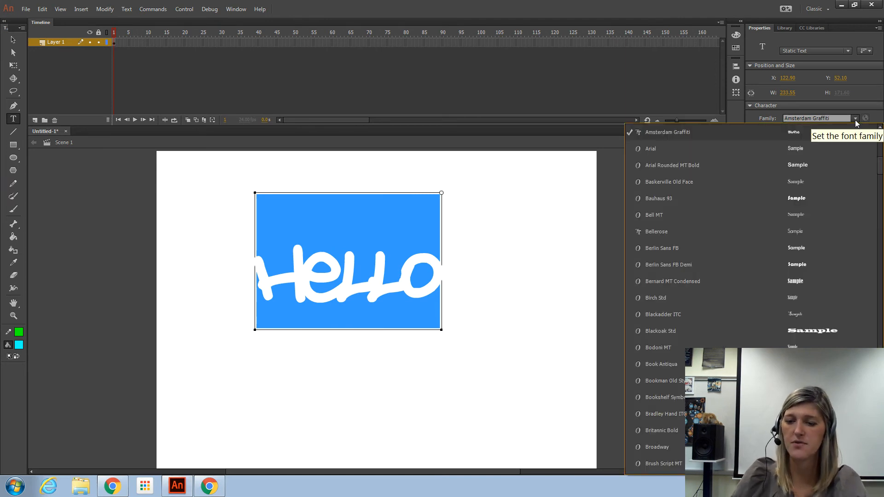
left_click(855, 120)
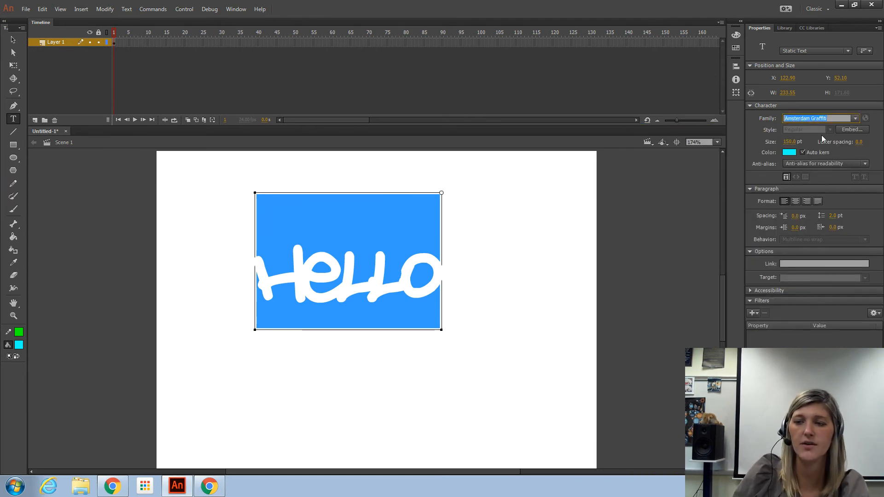
left_click(794, 152)
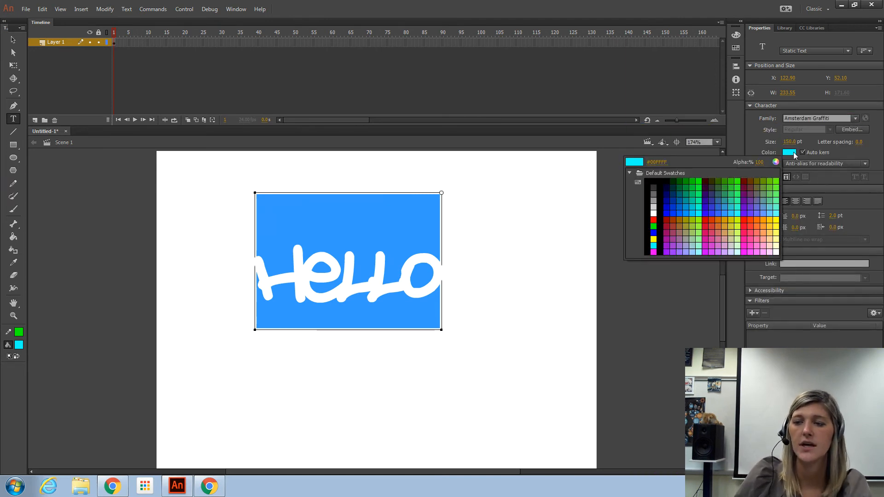
left_click(655, 227)
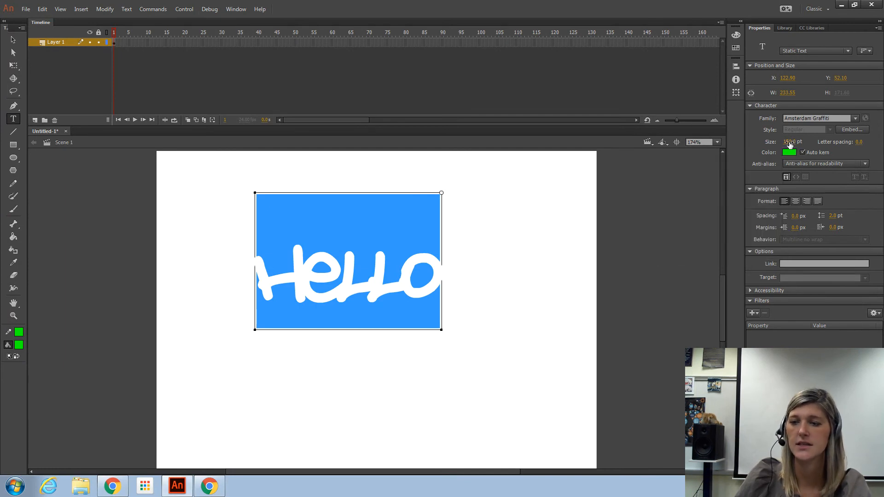
Step: Try a size of 100 pt for the hello text and set it back to 150 pt
left_click_drag(789, 144, 785, 144)
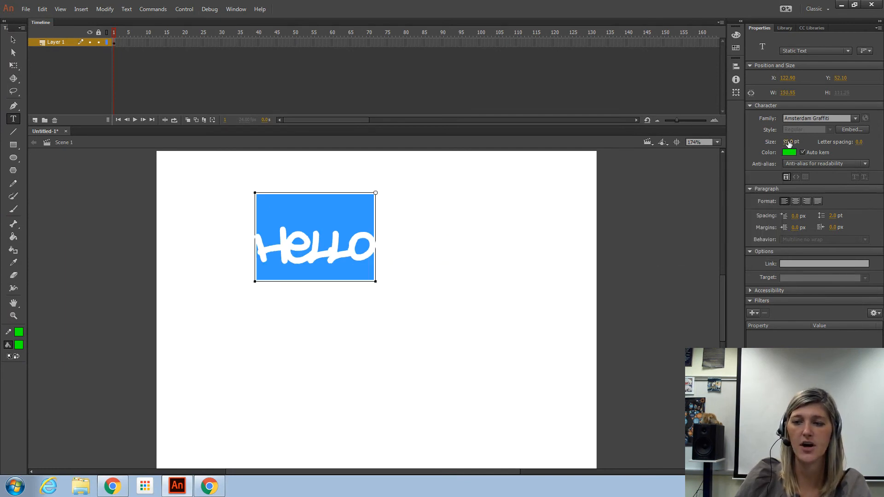
left_click(789, 142)
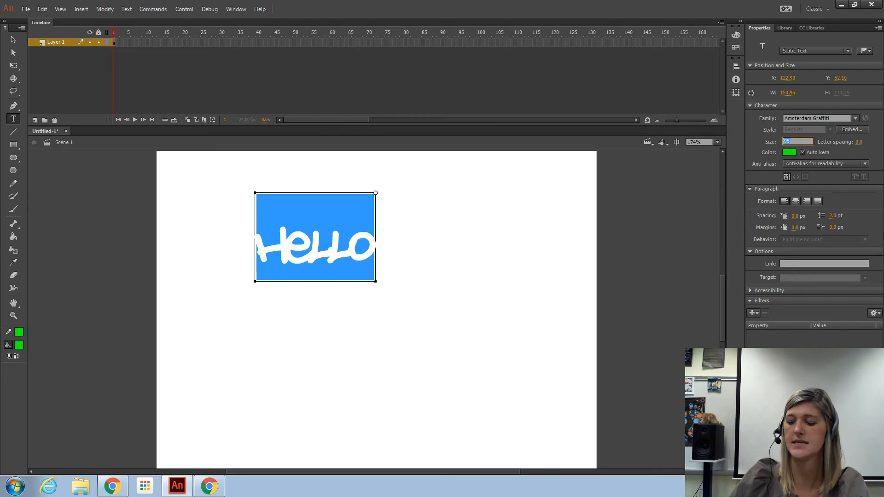
type("100")
key("Return")
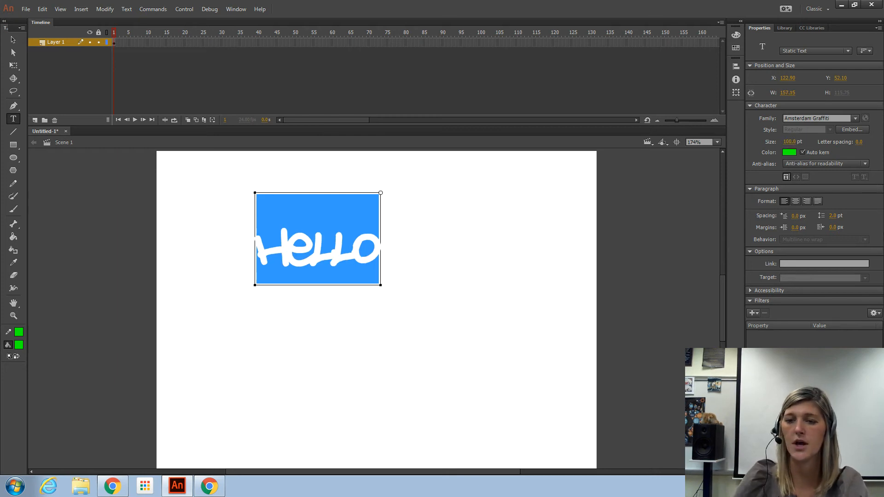
left_click(788, 142)
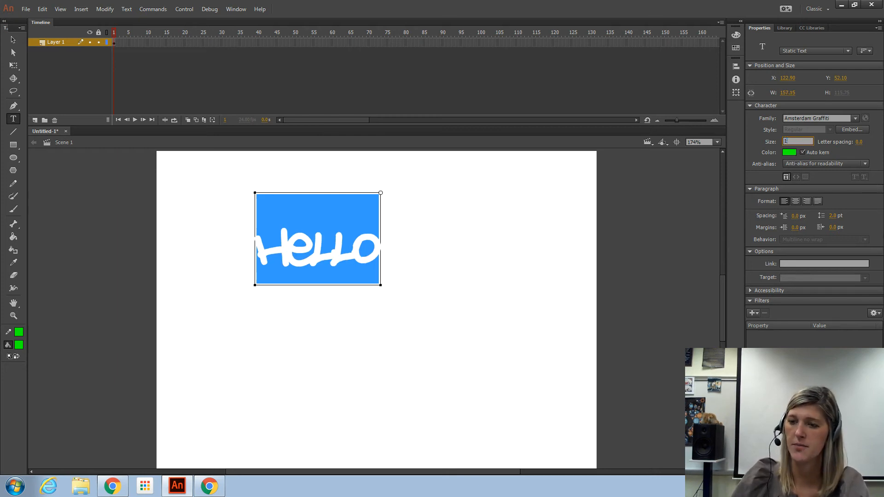
type("150")
key("Return")
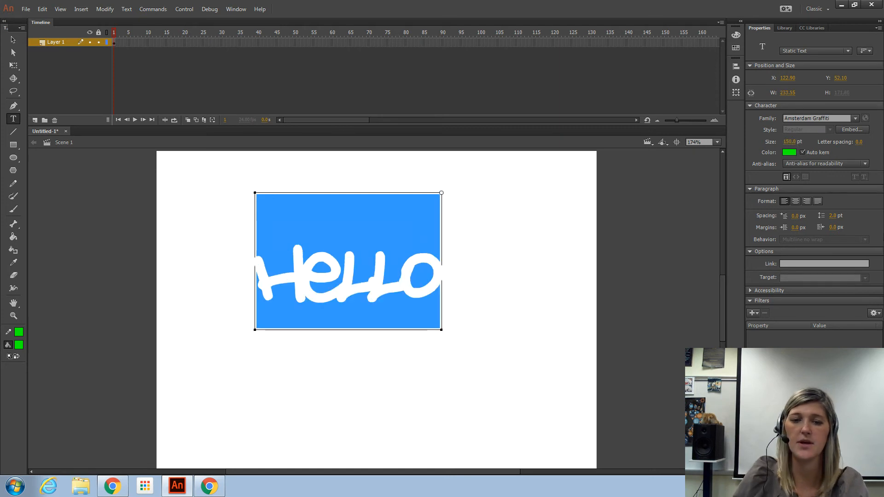
Step: Set the hello text's letter spacing to 18 and move the text to the middle of the stage
left_click(13, 39)
left_click_drag(411, 287, 424, 313)
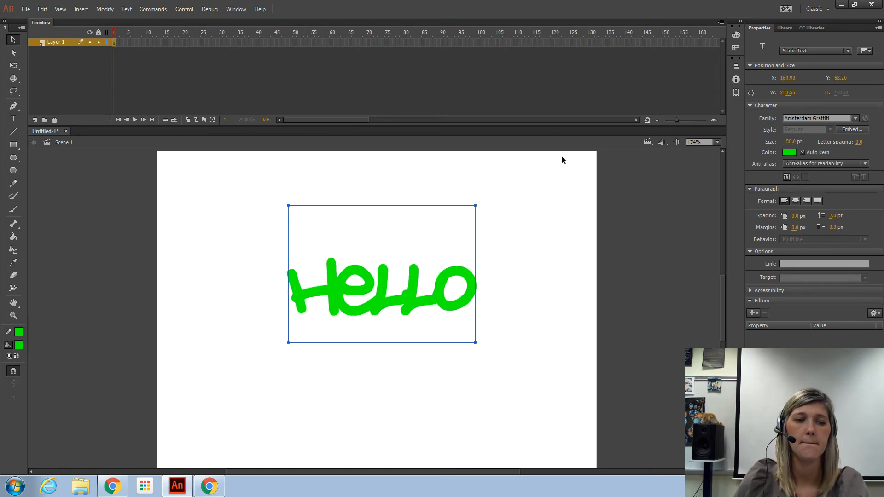
left_click(13, 119)
double_click(400, 285)
left_click(402, 286)
double_click(408, 293)
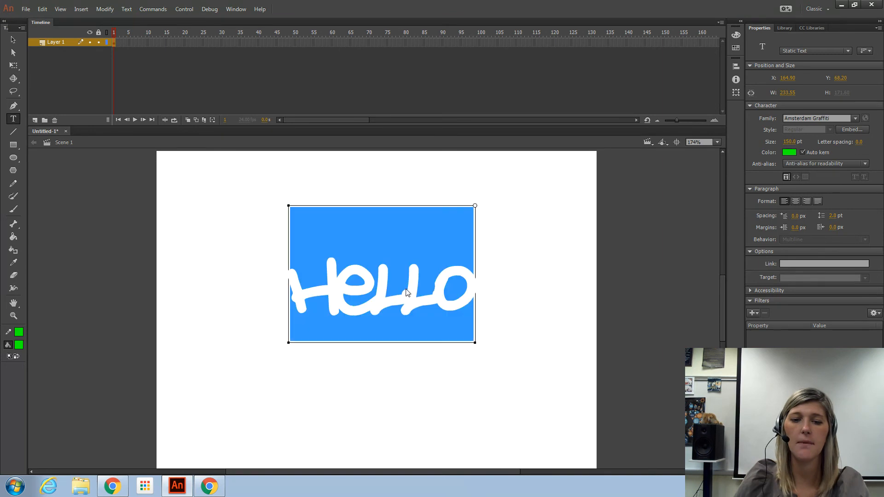
left_click_drag(859, 143, 869, 144)
left_click(13, 40)
left_click_drag(400, 282, 371, 305)
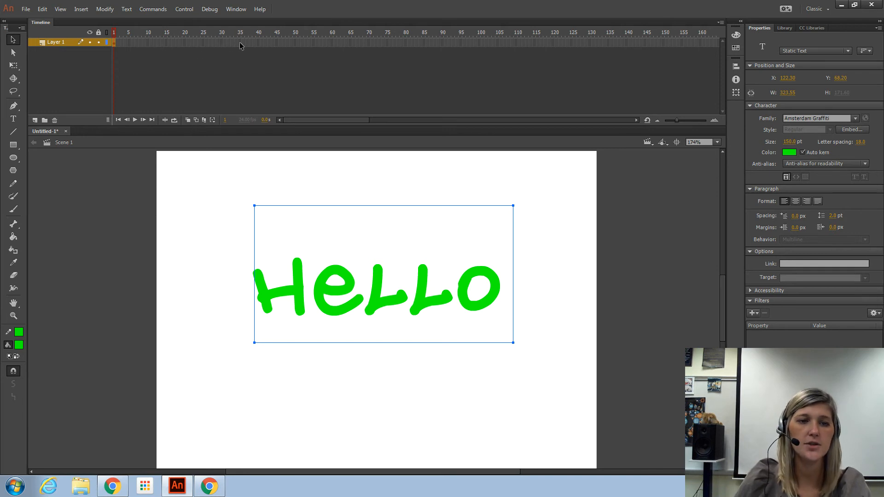
Step: Try to create a shape tween on the intact hello text between frame 1 and a keyframe at frame 40
left_click(258, 42)
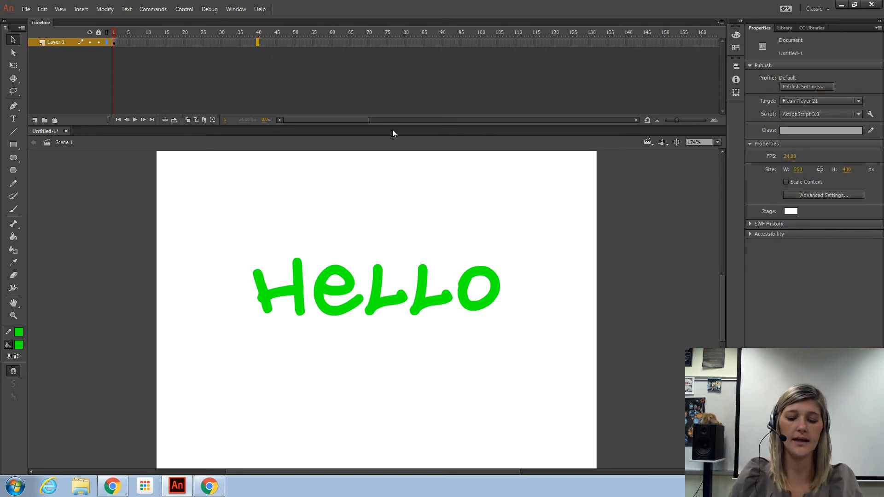
key("F5")
right_click(173, 43)
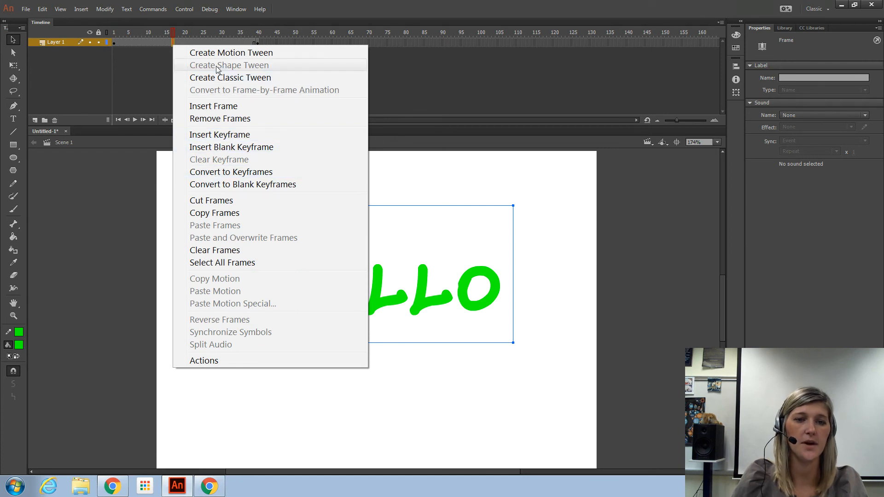
left_click(456, 282)
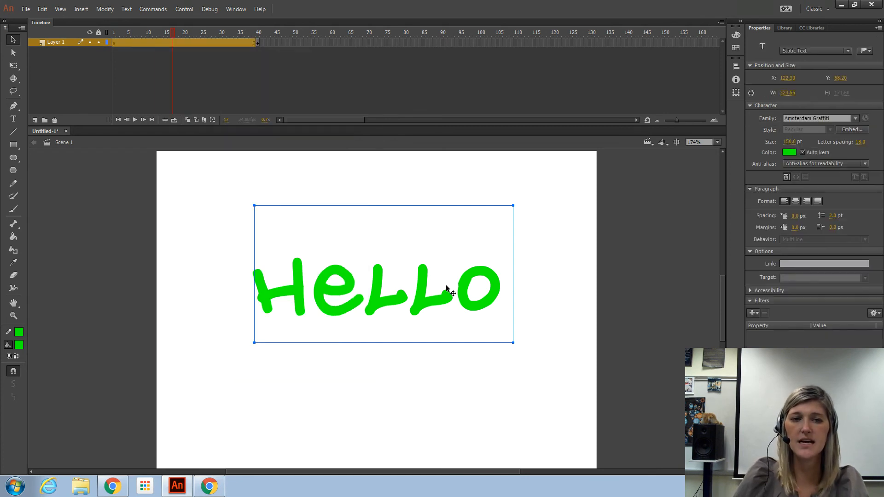
left_click(116, 44)
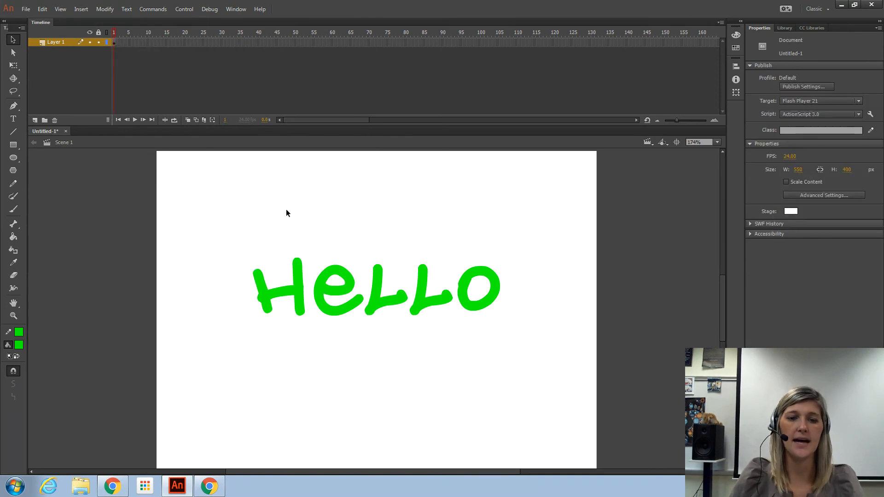
Step: Break the hello text apart twice into plain shapes and distribute the letter shapes to separate layers
left_click(336, 288)
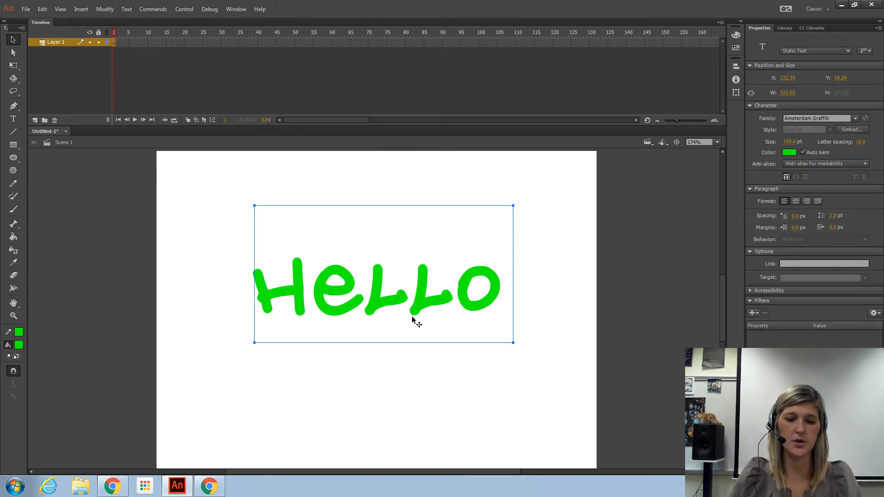
key("ctrl+b")
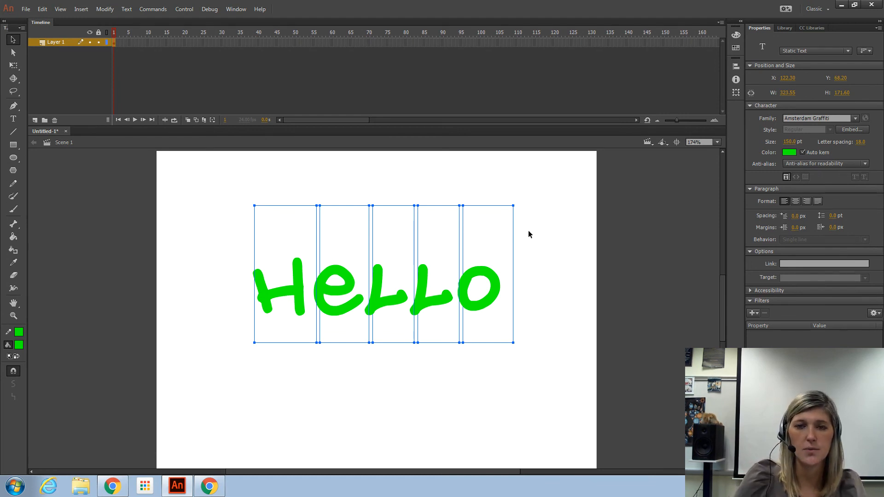
key("ctrl+b")
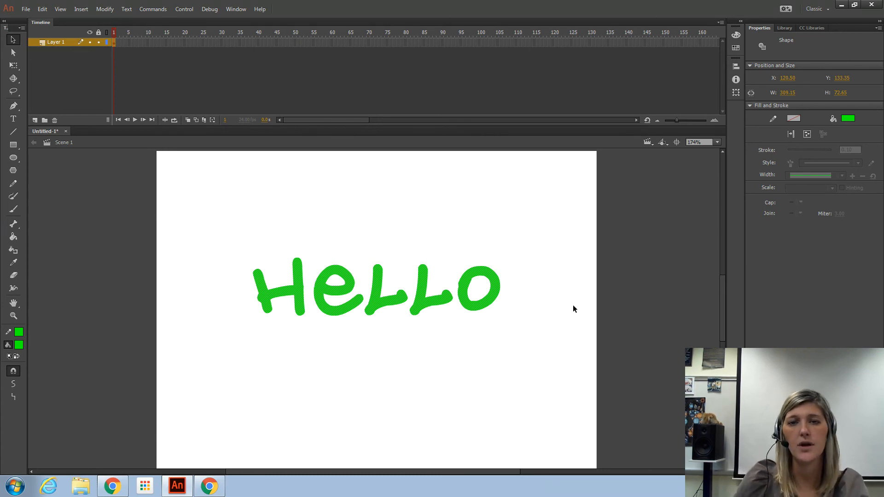
right_click(297, 280)
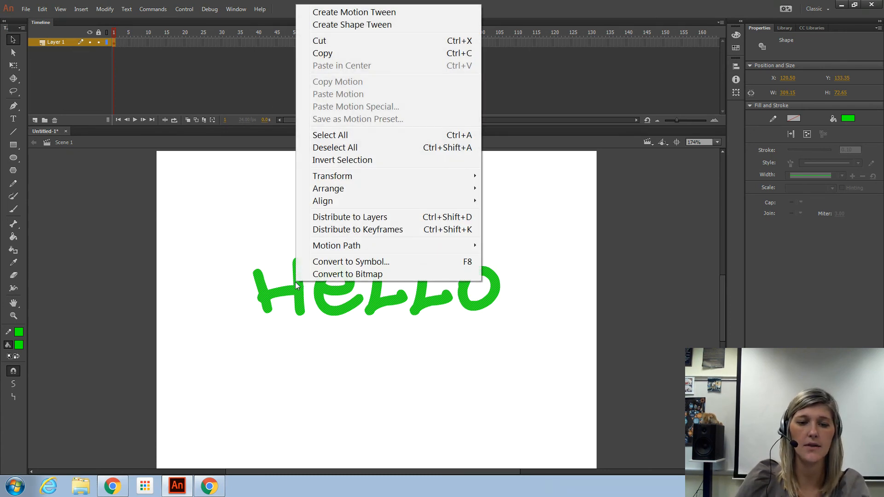
left_click(329, 218)
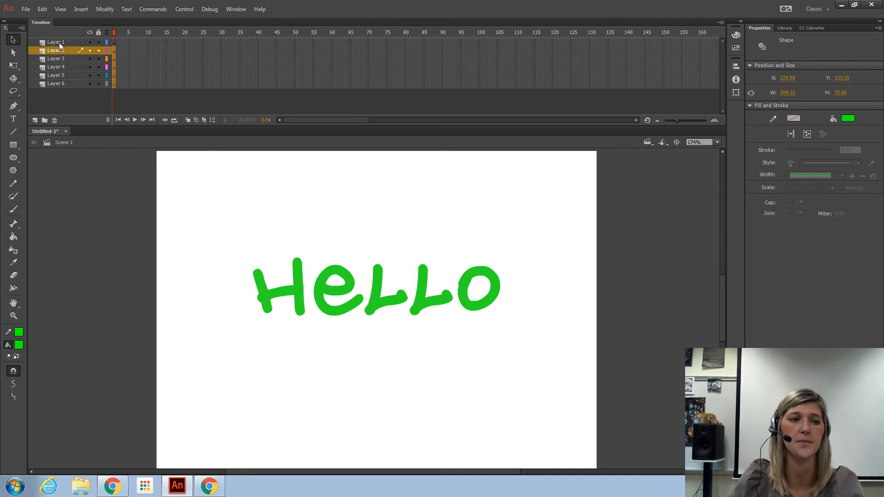
Step: Hide and show Layer 2 and Layer 3 to check which letter each one holds
left_click(89, 50)
left_click(89, 59)
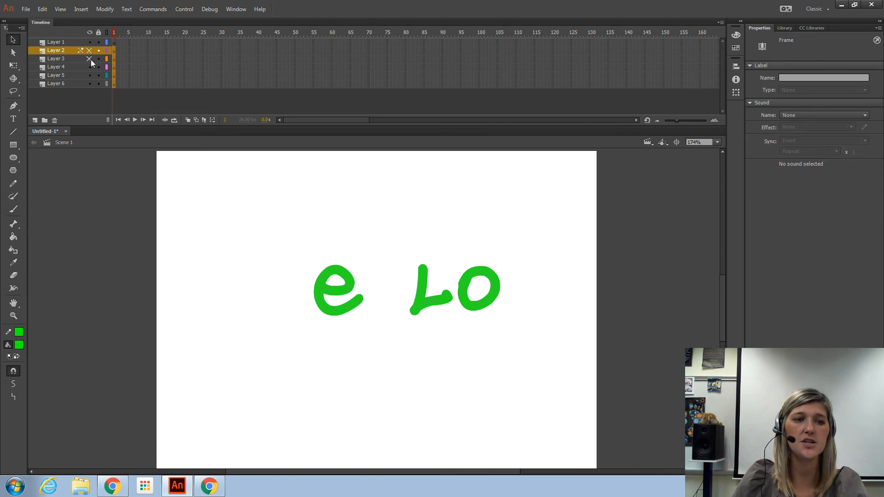
left_click(89, 51)
left_click(90, 58)
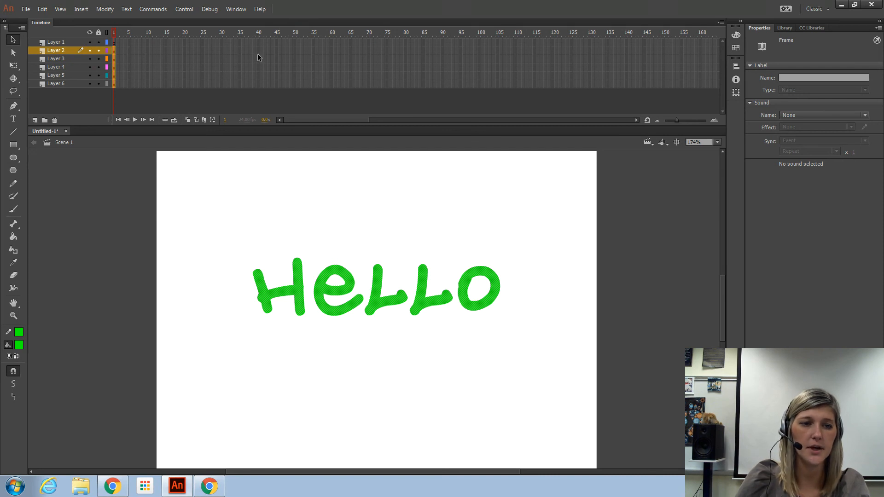
Step: Insert keyframes at frame 40 on all six layers and delete the empty Layer 1
left_click_drag(257, 43, 256, 85)
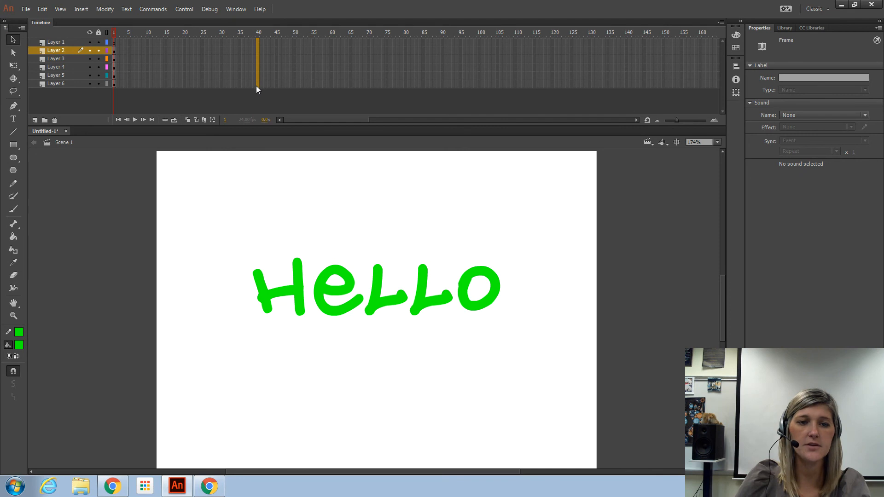
left_click(256, 87)
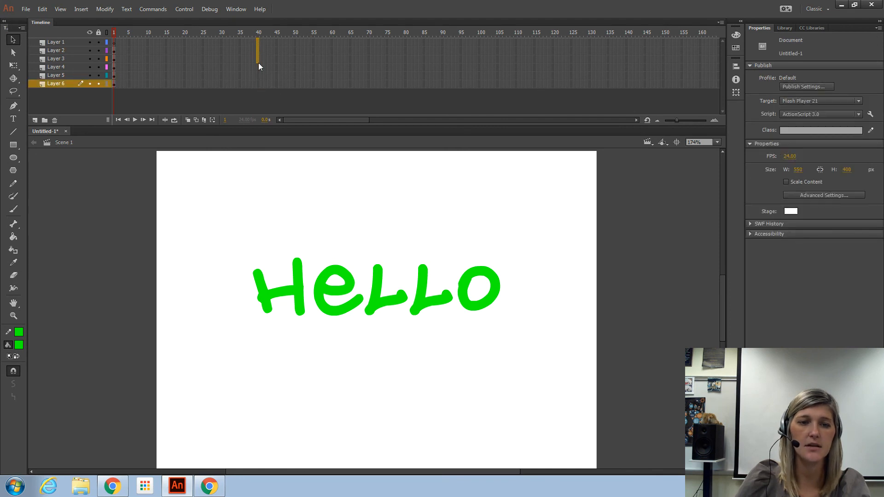
key("F6")
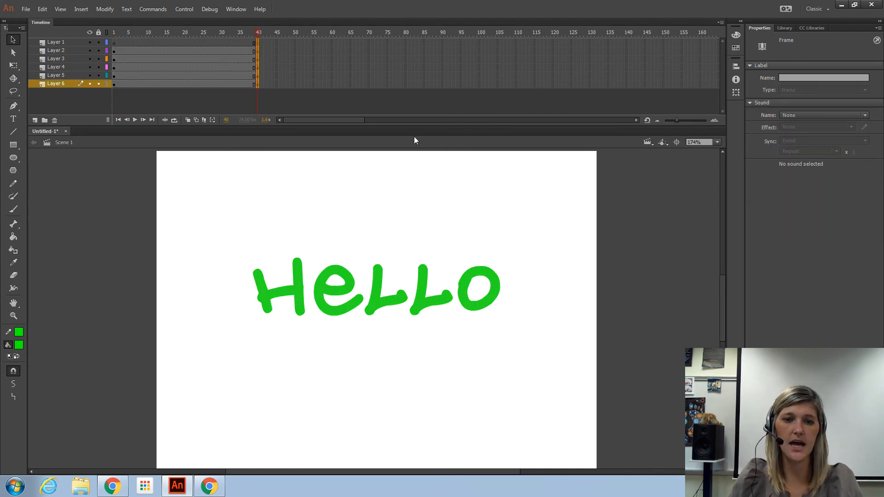
left_click(56, 42)
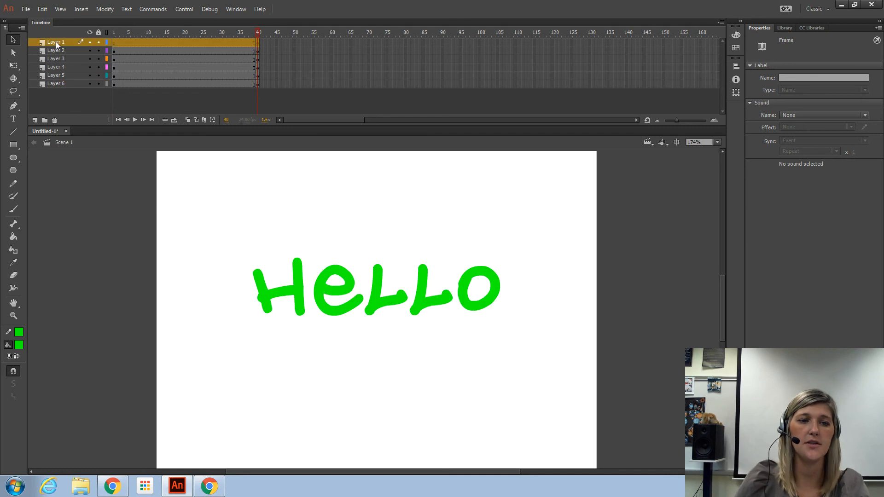
left_click(54, 121)
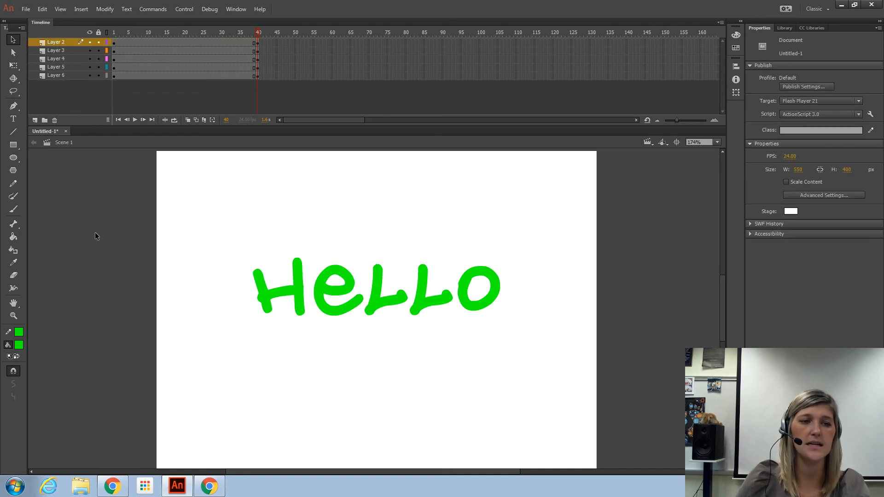
Step: At frame 40, spread the letters apart: H to the stage's upper-left corner, e and second L down, first L up, O right
left_click(292, 285)
left_click_drag(295, 306, 210, 218)
left_click(319, 284)
left_click_drag(320, 278, 299, 398)
left_click(374, 304)
left_click_drag(374, 305, 404, 208)
left_click(422, 292)
left_click_drag(424, 307, 431, 423)
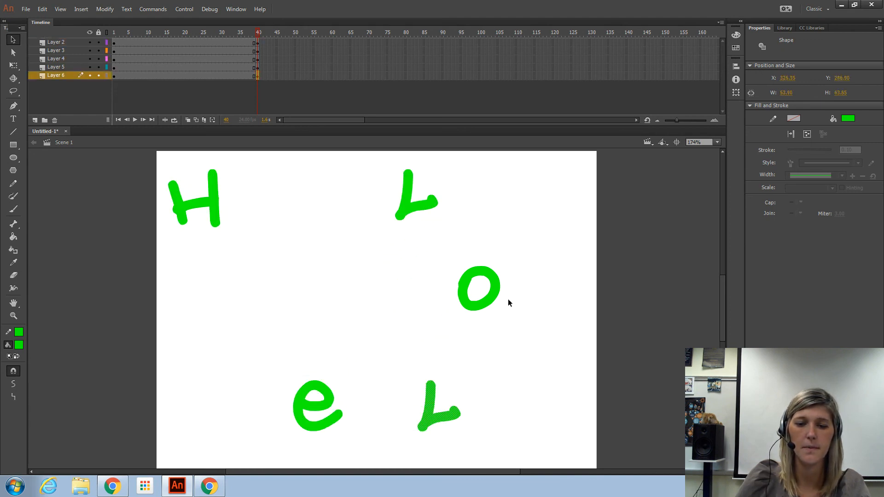
left_click(489, 302)
left_click_drag(490, 302, 560, 302)
left_click(652, 303)
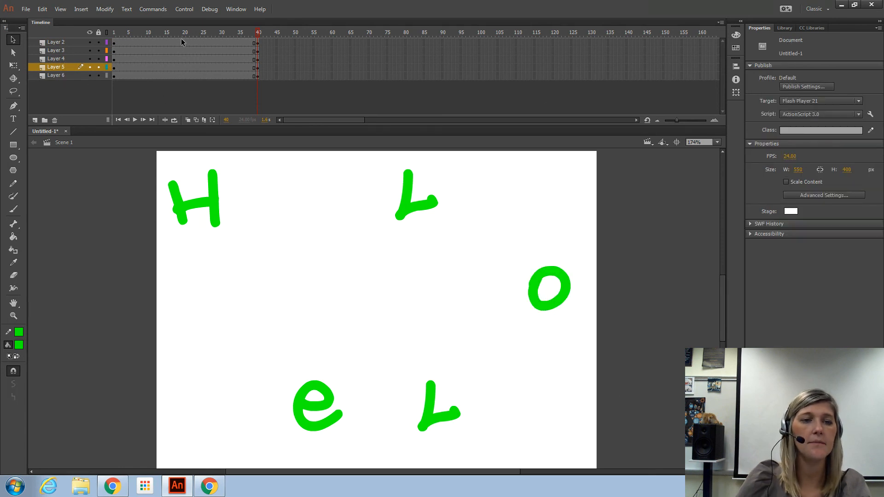
Step: Create shape tweens between frames 1 and 40 on all five letter layers and scrub to frame 40
left_click_drag(181, 38, 180, 73)
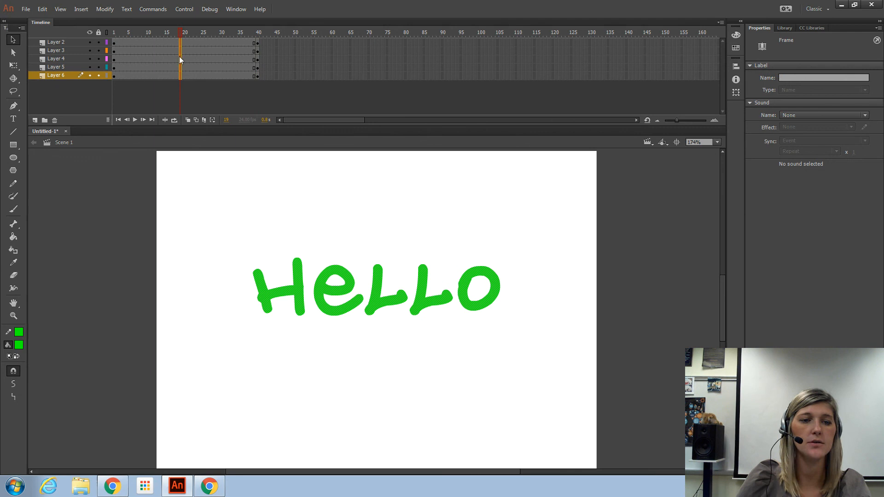
right_click(179, 59)
left_click(248, 75)
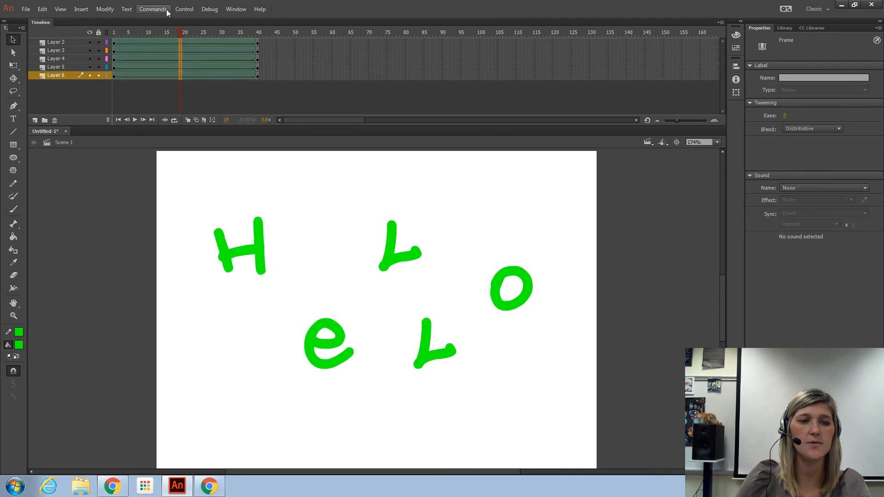
left_click_drag(184, 34, 262, 75)
Step: Replace the H at frame 40 of Layer 3 with a green pentagon in the stage's upper-left corner, and scrub back to frame 1
left_click(257, 51)
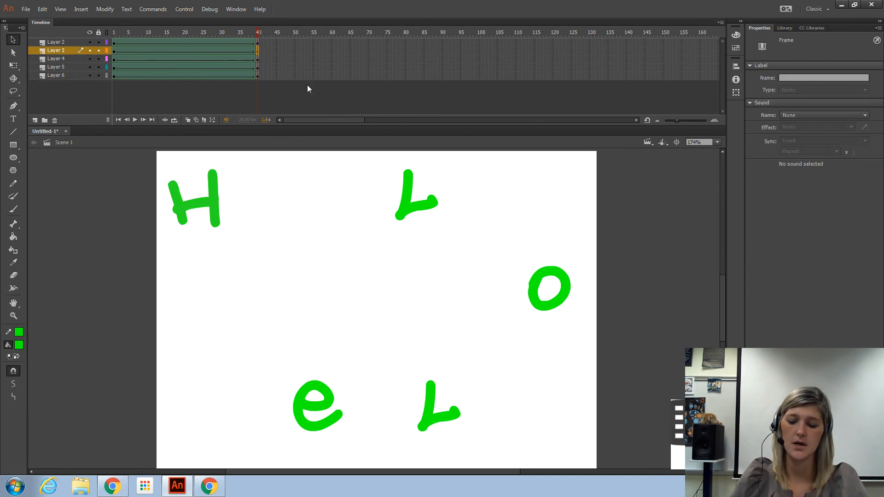
key("Delete")
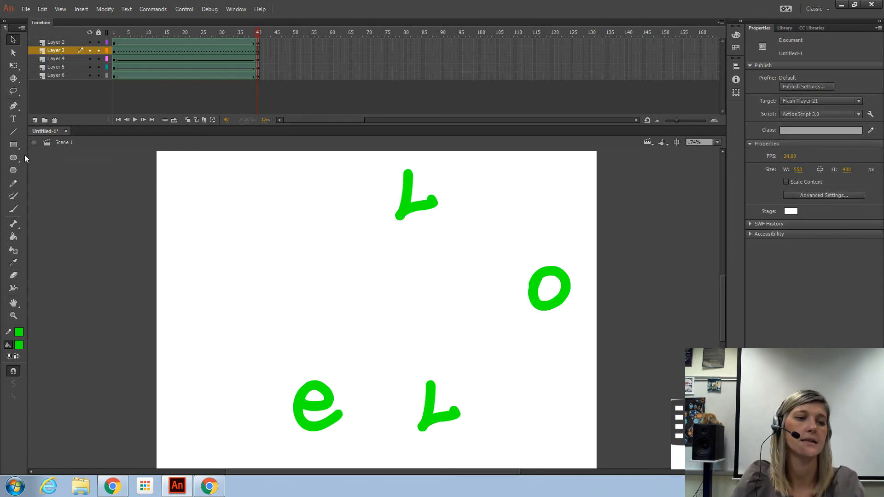
left_click(13, 171)
left_click_drag(181, 180, 206, 207)
key("v")
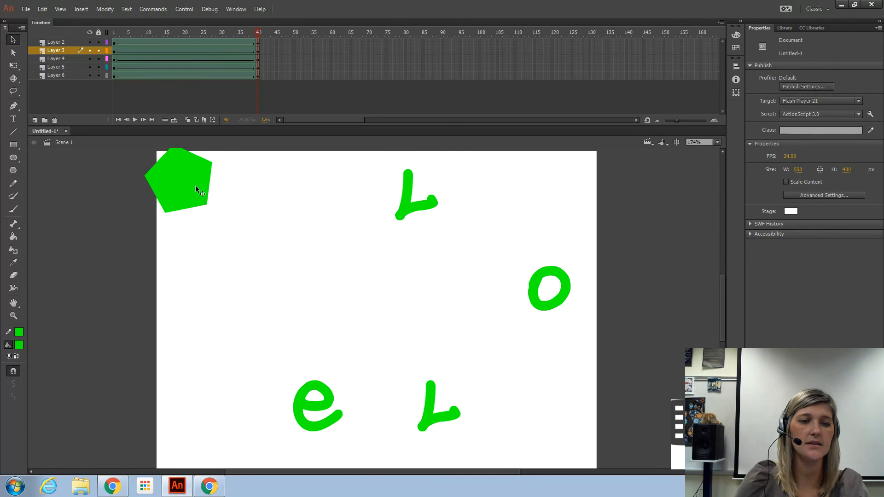
left_click(195, 185)
left_click_drag(184, 174, 215, 194)
left_click_drag(256, 32, 111, 68)
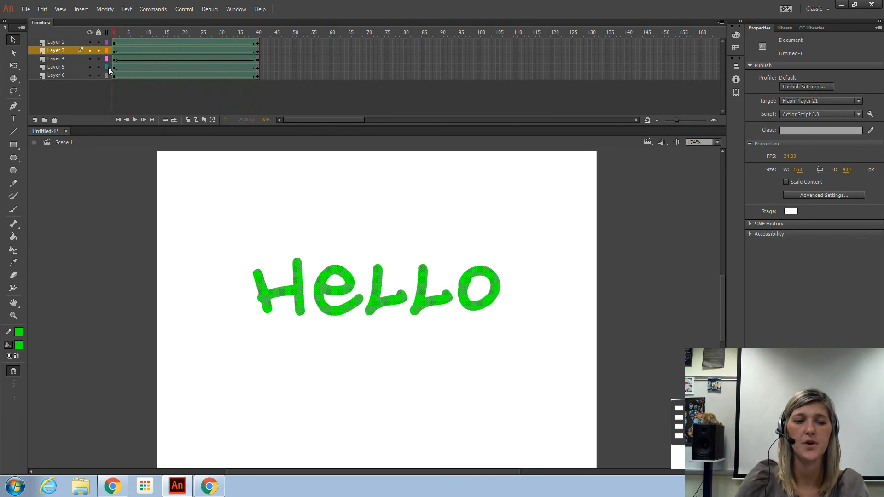